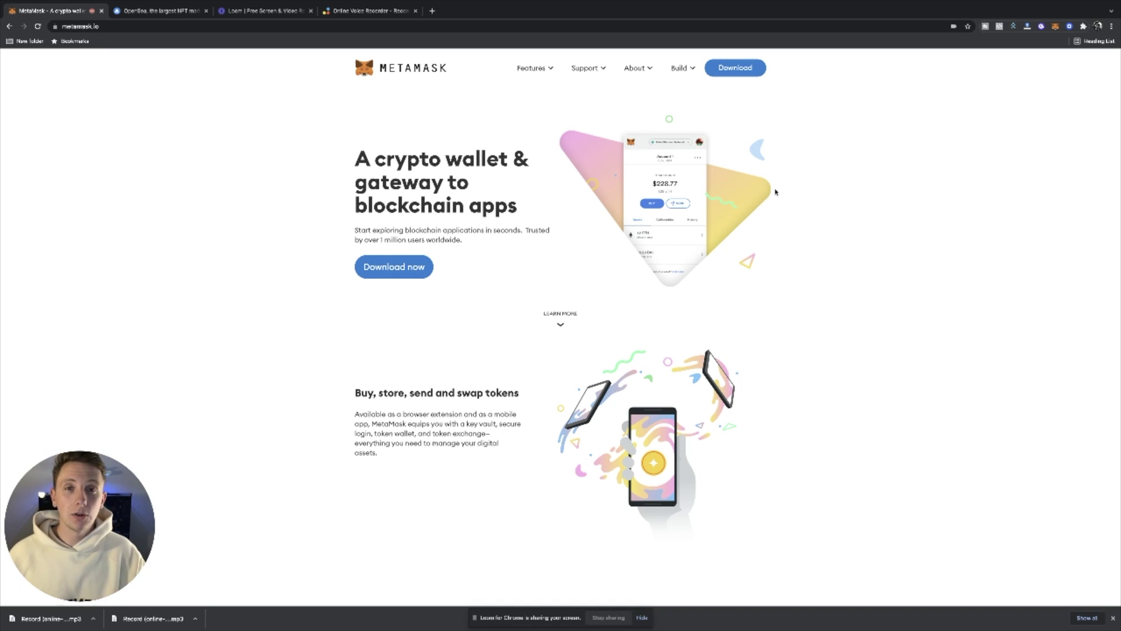
- Add the MetaMask extension to Chrome from the Chrome Web Store and approve its permissions
{"action": "left_click", "coordinate": [734, 68]}
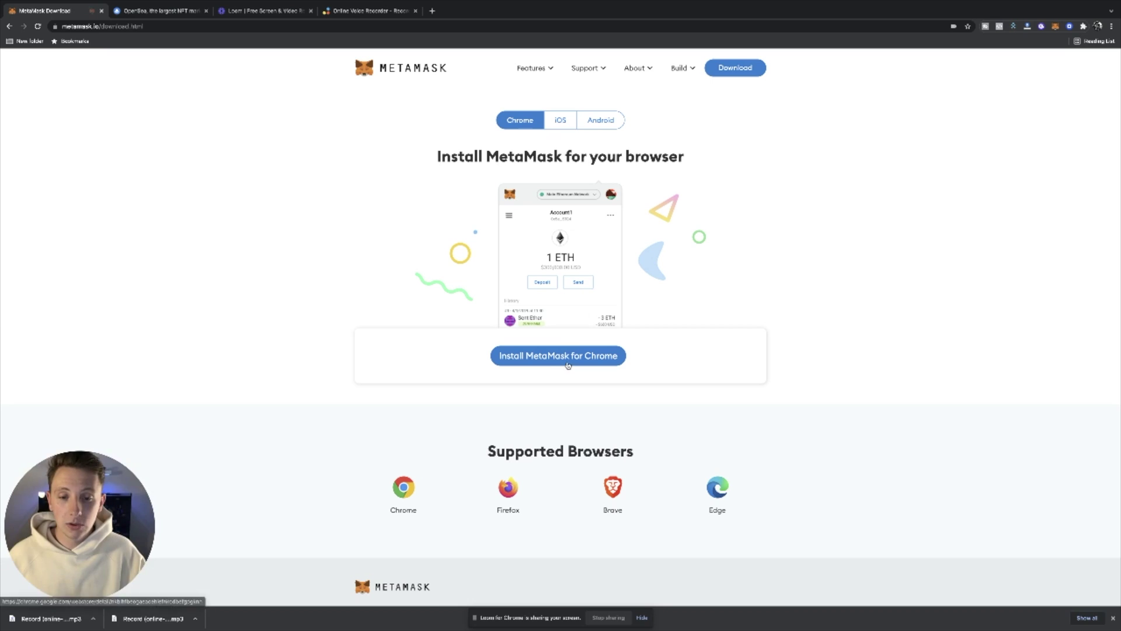
{"action": "left_click", "coordinate": [559, 356]}
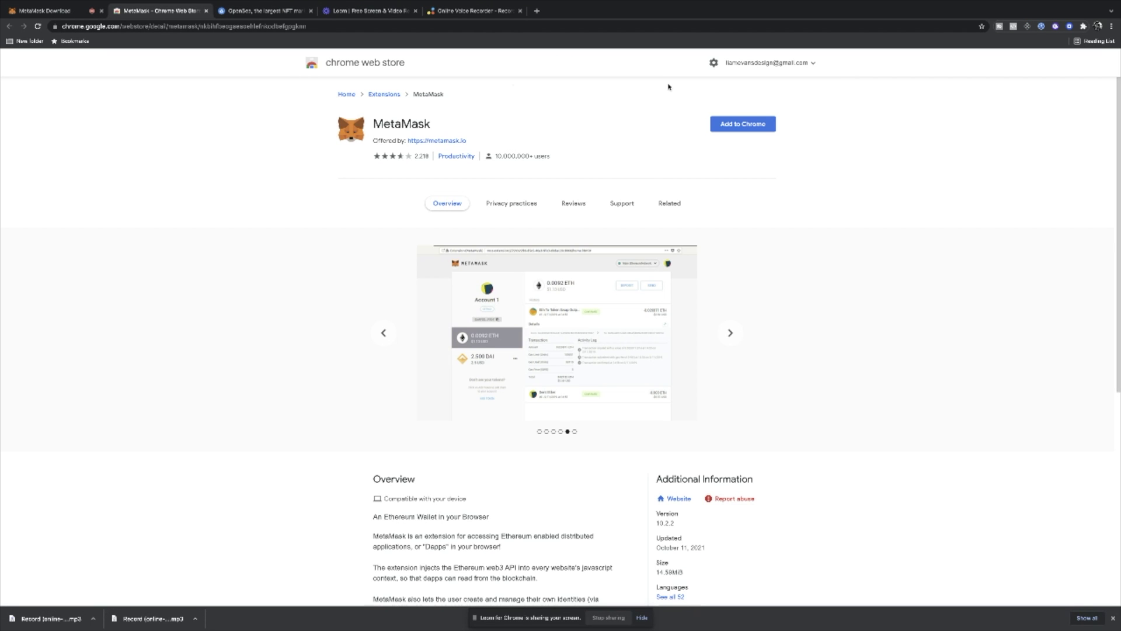
{"action": "left_click", "coordinate": [738, 125]}
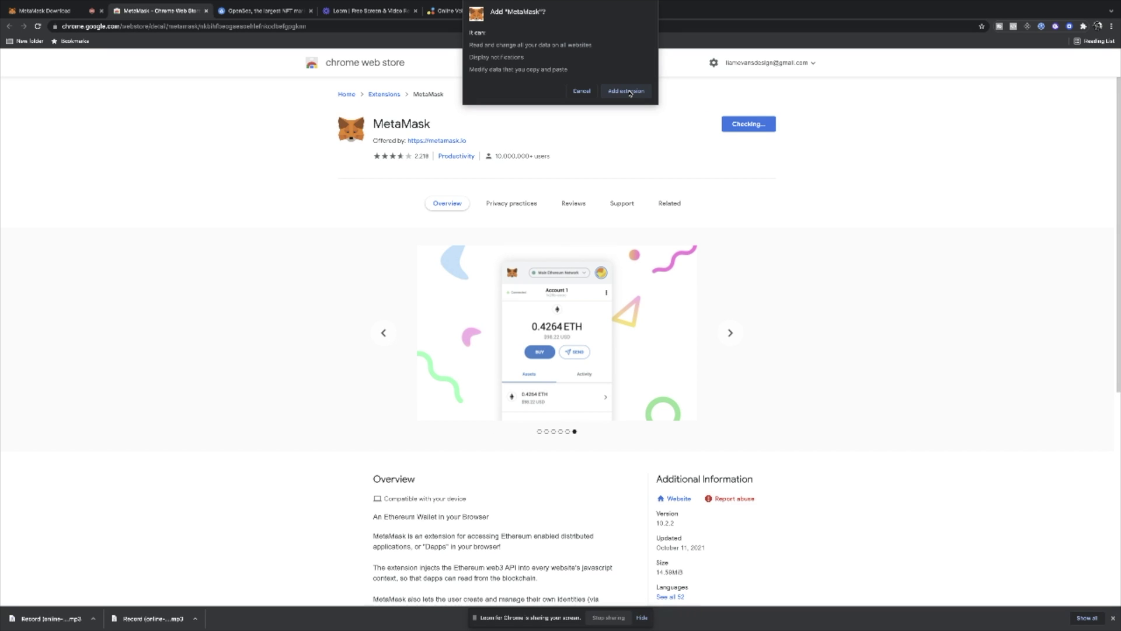
{"action": "left_click", "coordinate": [626, 91]}
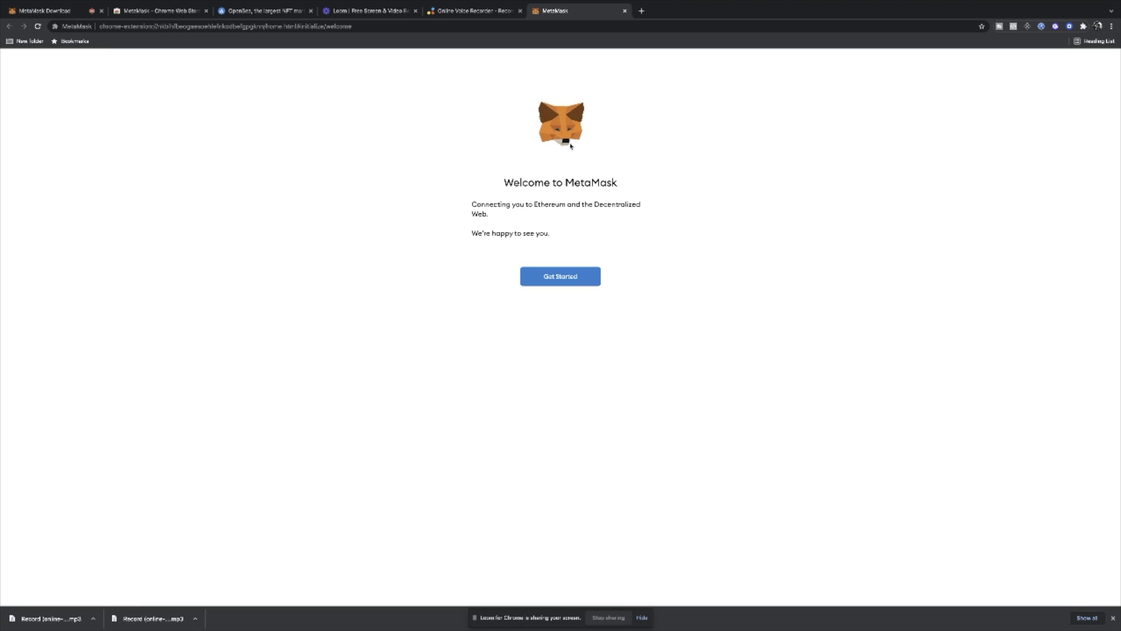
- Begin MetaMask setup by creating a new wallet and agreeing to share anonymous usage data
{"action": "left_click", "coordinate": [565, 277]}
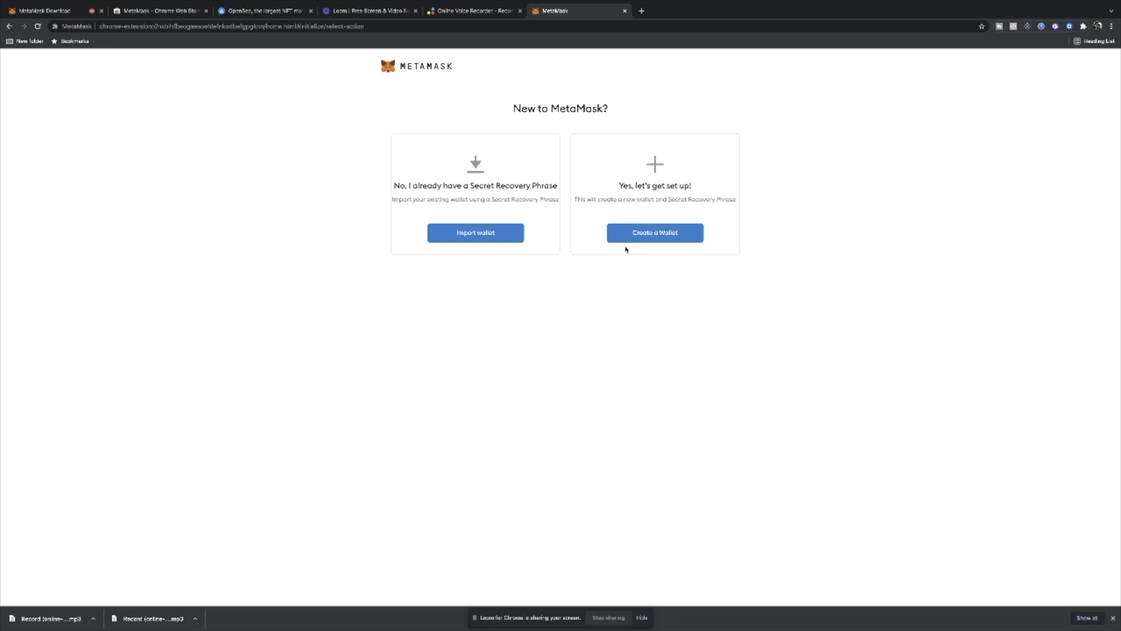
{"action": "left_click", "coordinate": [662, 236]}
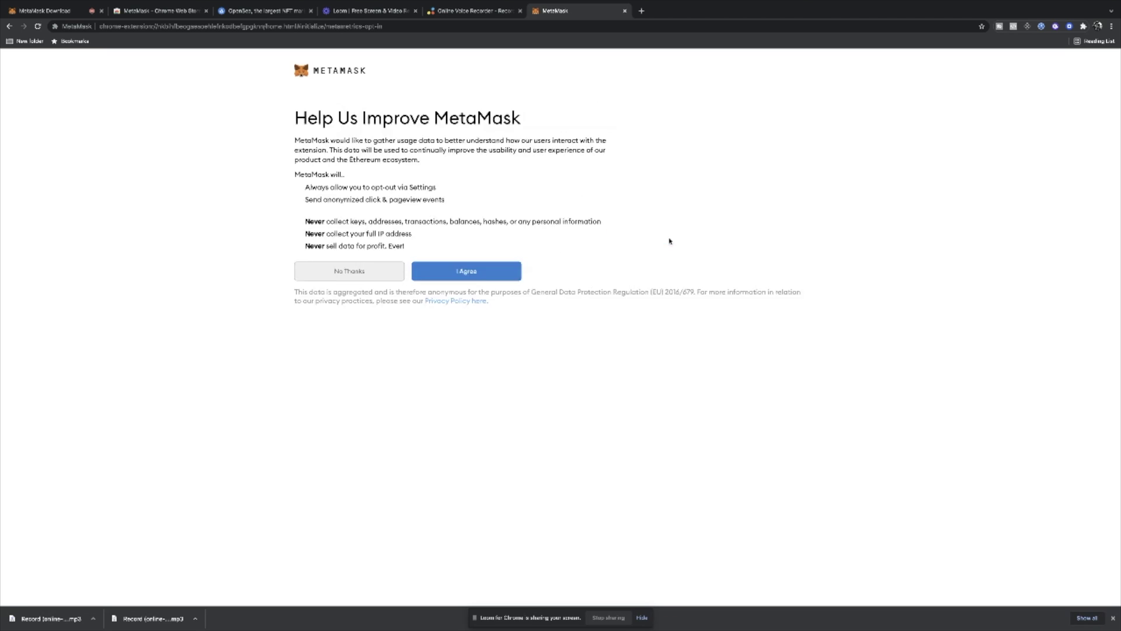
{"action": "left_click", "coordinate": [487, 305]}
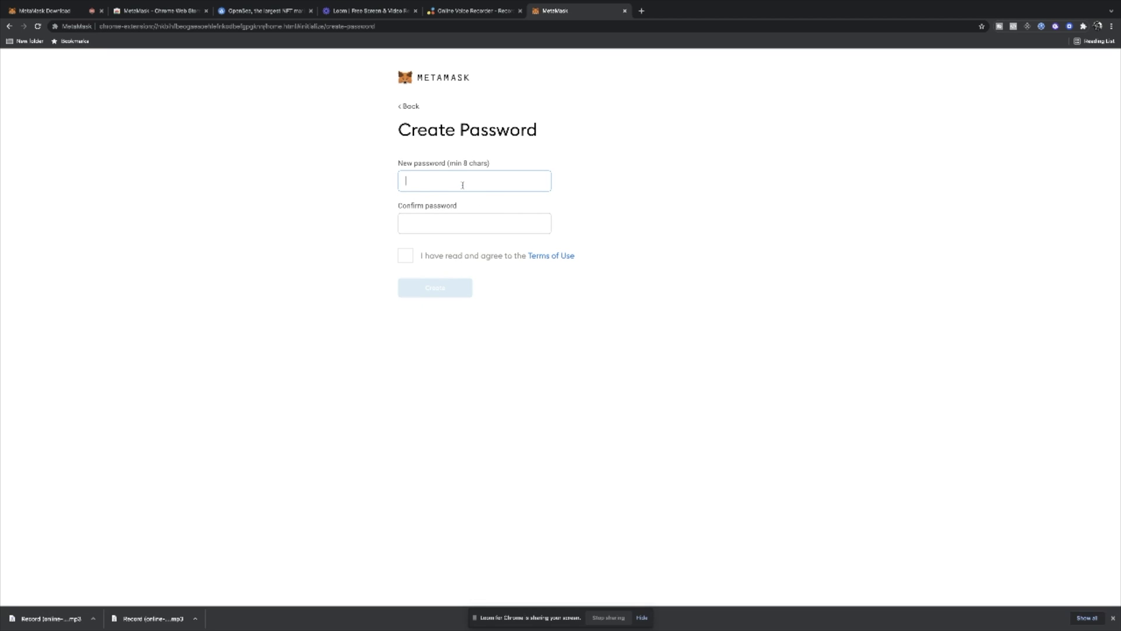
- Enter and confirm the wallet password, accept the Terms of Use, and create the wallet
{"action": "key", "text": "ctrl+v"}
{"action": "key", "text": "Tab"}
{"action": "key", "text": "ctrl+v"}
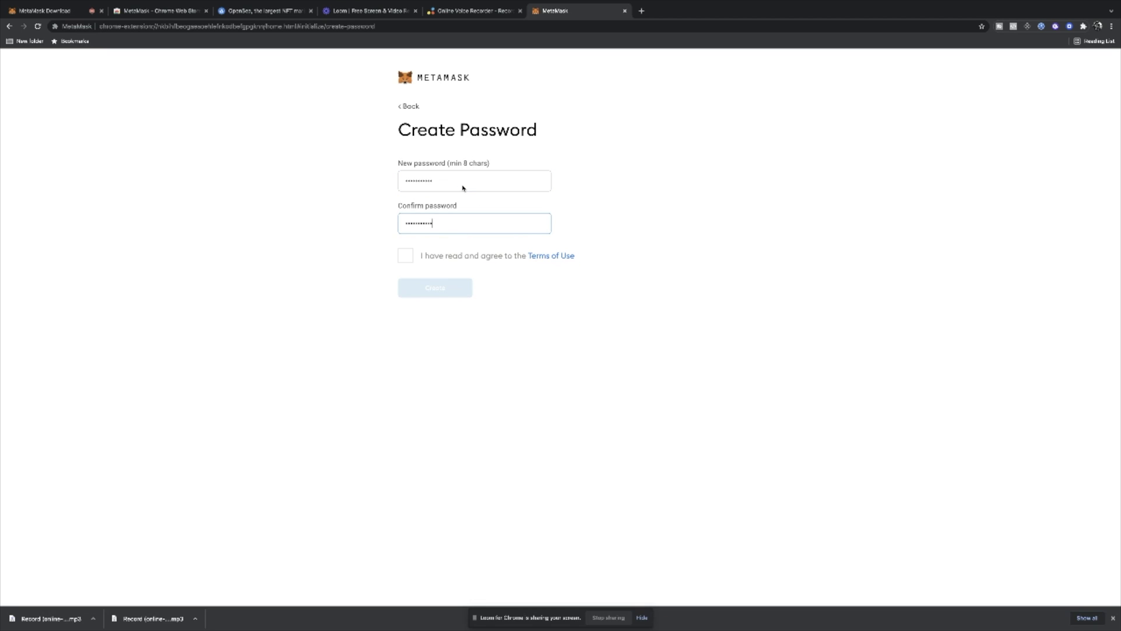
{"action": "left_click", "coordinate": [407, 255]}
{"action": "left_click", "coordinate": [431, 288]}
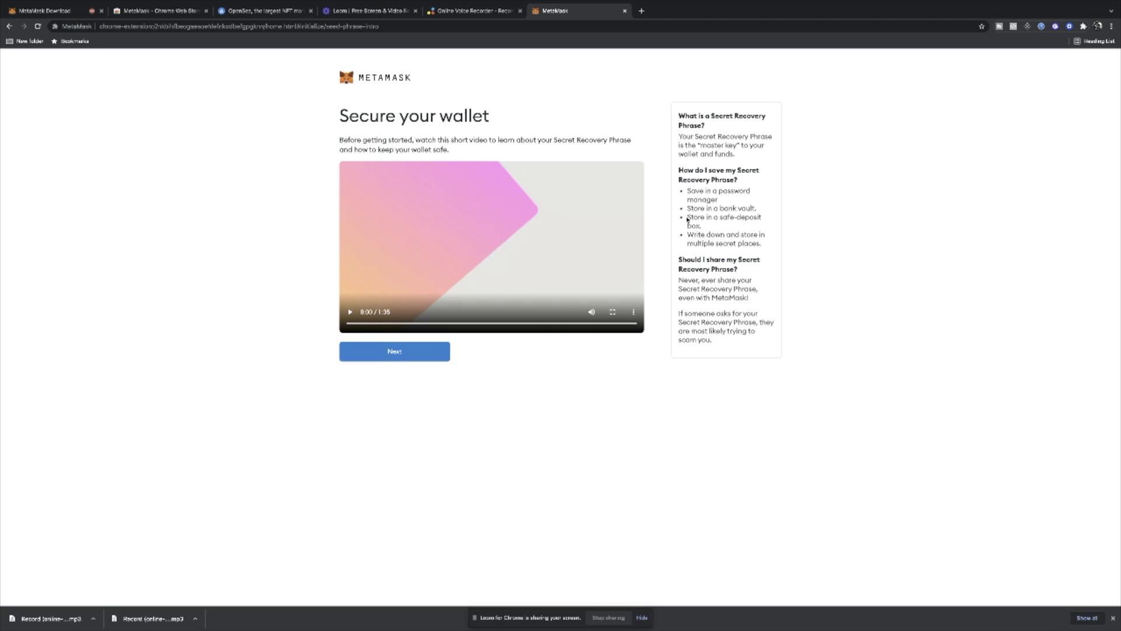
- Play the recovery phrase intro video with lower volume, pause it, and continue past it
{"action": "left_click", "coordinate": [350, 312]}
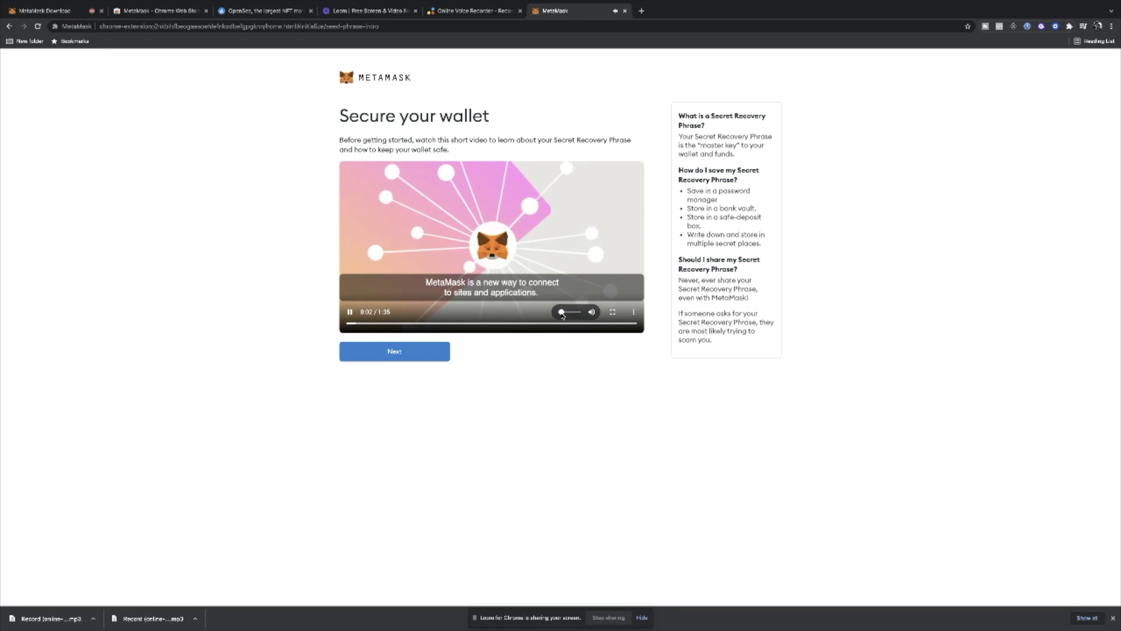
{"action": "left_click_drag", "start_coordinate": [575, 313], "coordinate": [562, 312]}
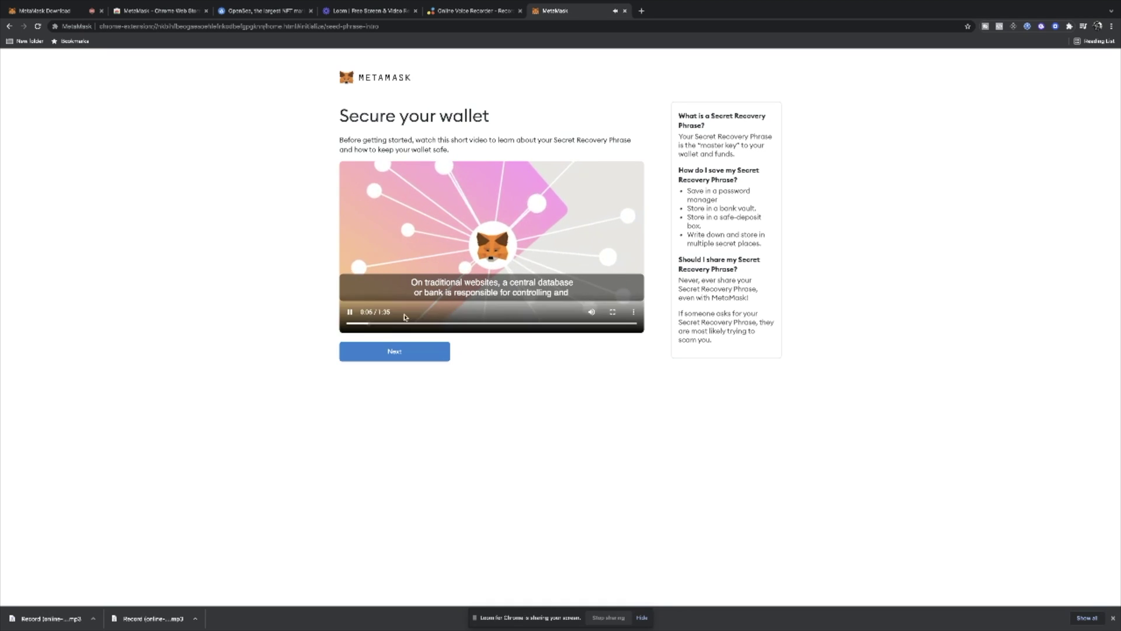
{"action": "left_click", "coordinate": [349, 312]}
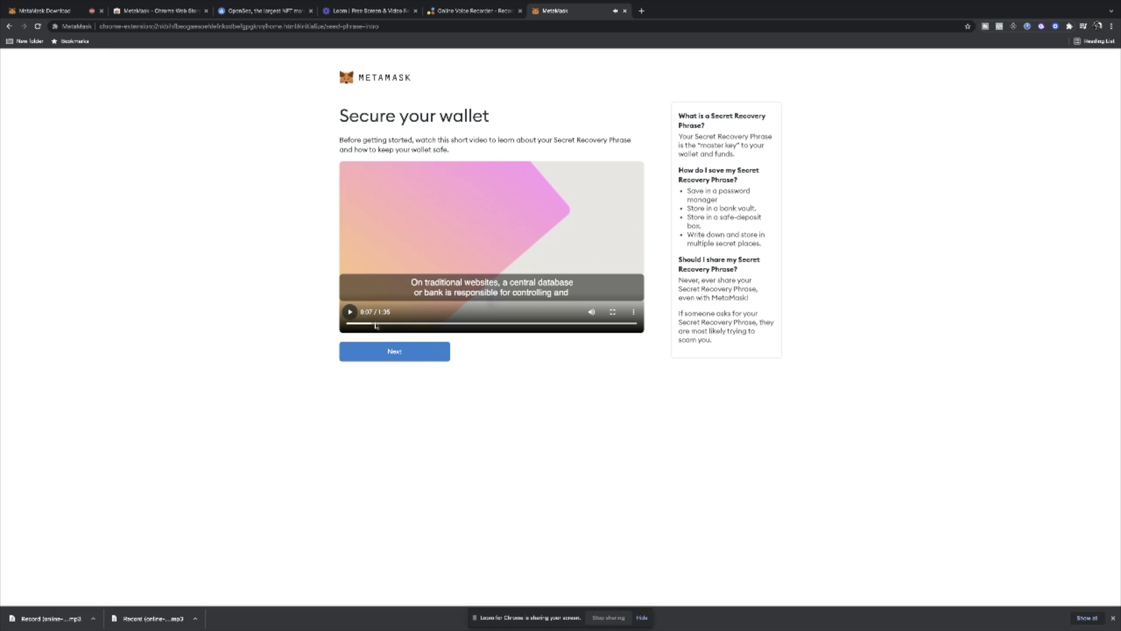
{"action": "left_click", "coordinate": [403, 353]}
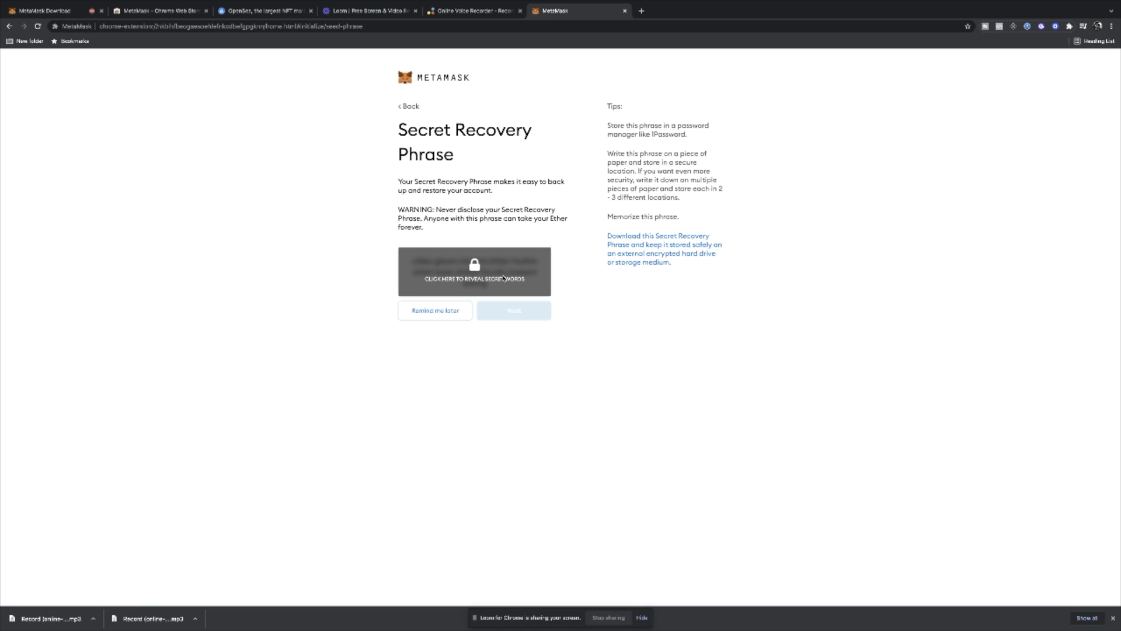
- Reveal and select the twelve secret recovery words, then proceed to confirming them
{"action": "left_click", "coordinate": [489, 282]}
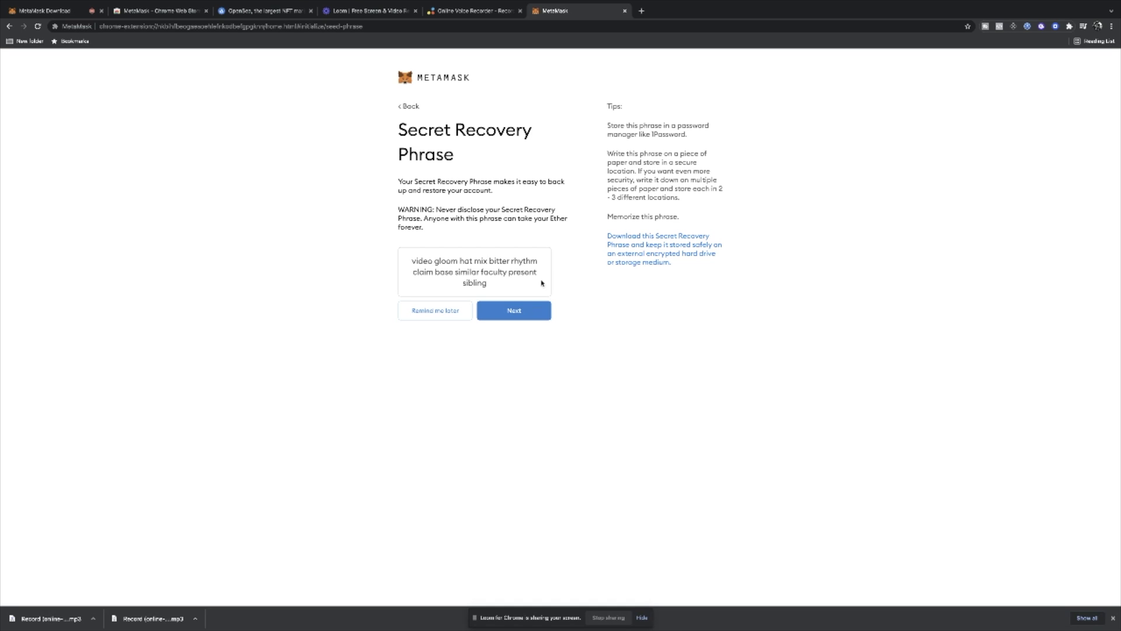
{"action": "left_click_drag", "start_coordinate": [487, 284], "coordinate": [415, 261]}
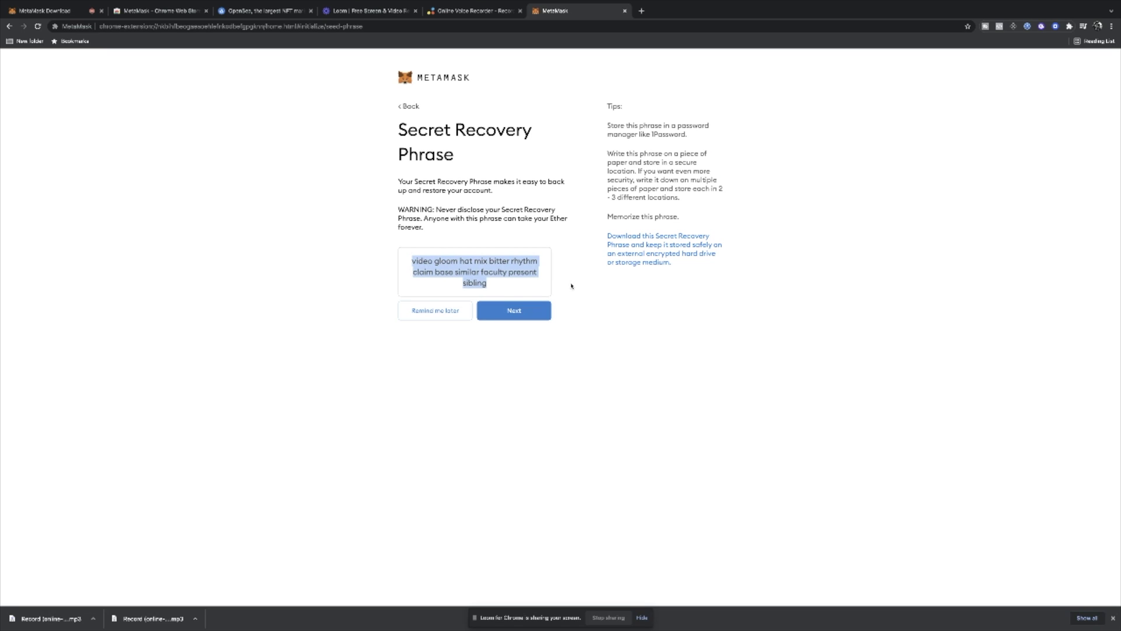
{"action": "left_click_drag", "start_coordinate": [572, 285], "coordinate": [773, 218]}
{"action": "left_click", "coordinate": [774, 218]}
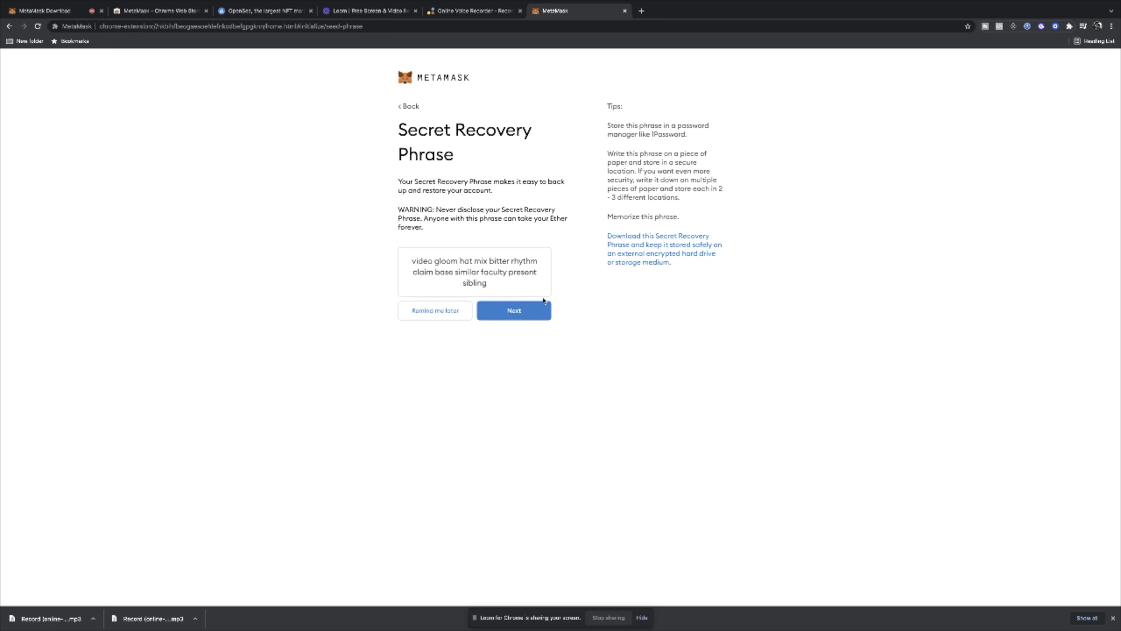
{"action": "left_click", "coordinate": [543, 306]}
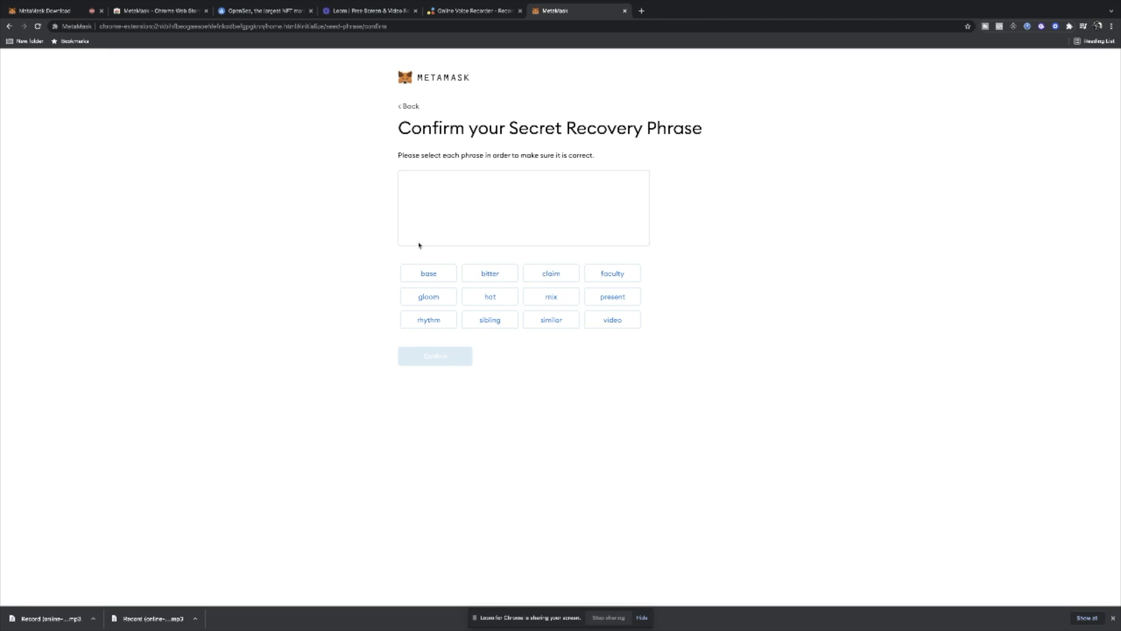
{"action": "left_click", "coordinate": [613, 320]}
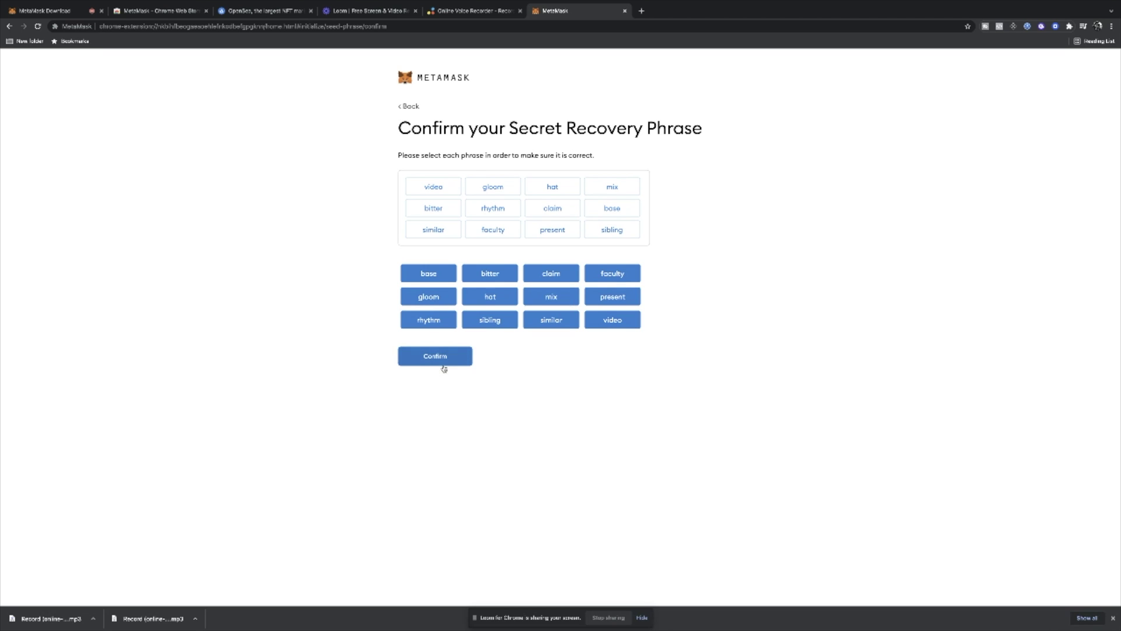
{"action": "left_click", "coordinate": [444, 365]}
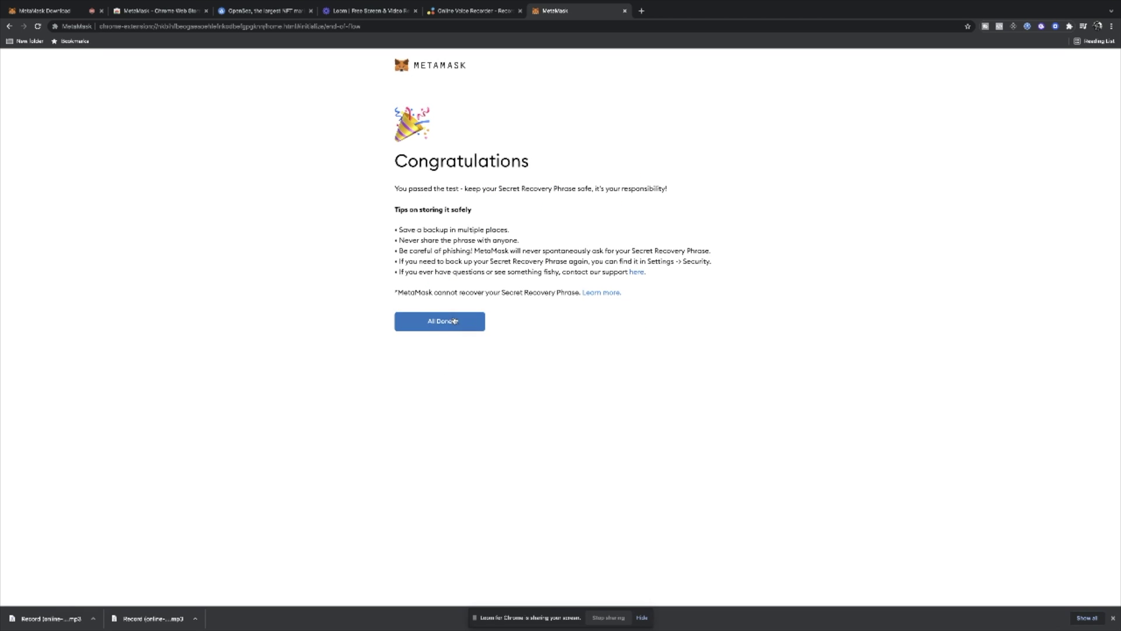
{"action": "left_click", "coordinate": [450, 326]}
{"action": "scroll", "coordinate": [594, 251], "scroll_direction": "down", "scroll_amount": 3}
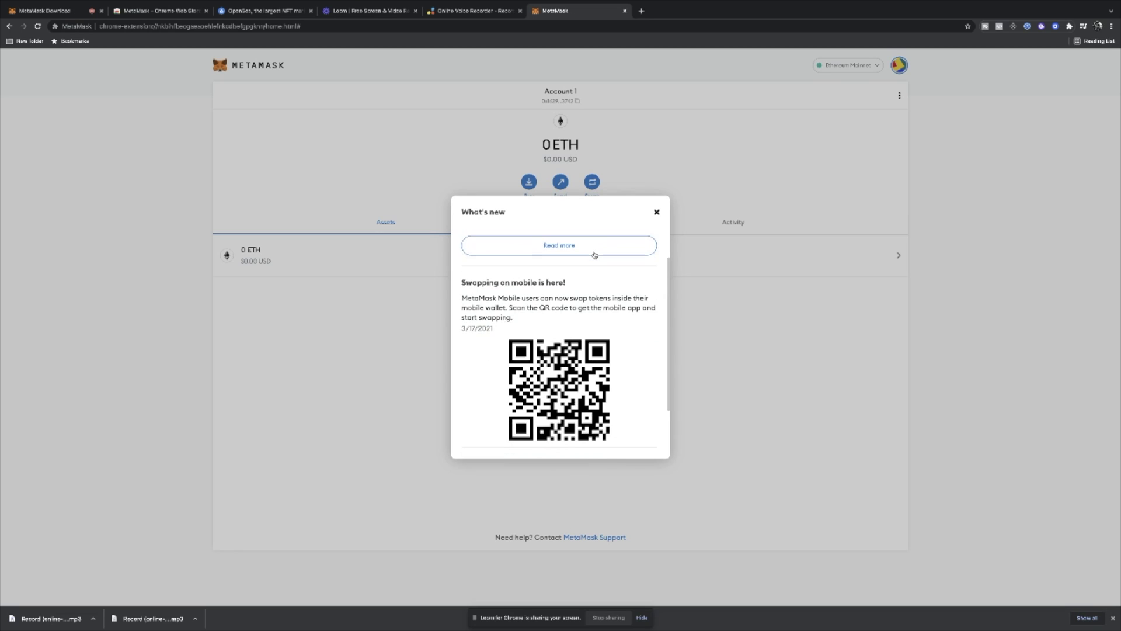
{"action": "left_click", "coordinate": [656, 211]}
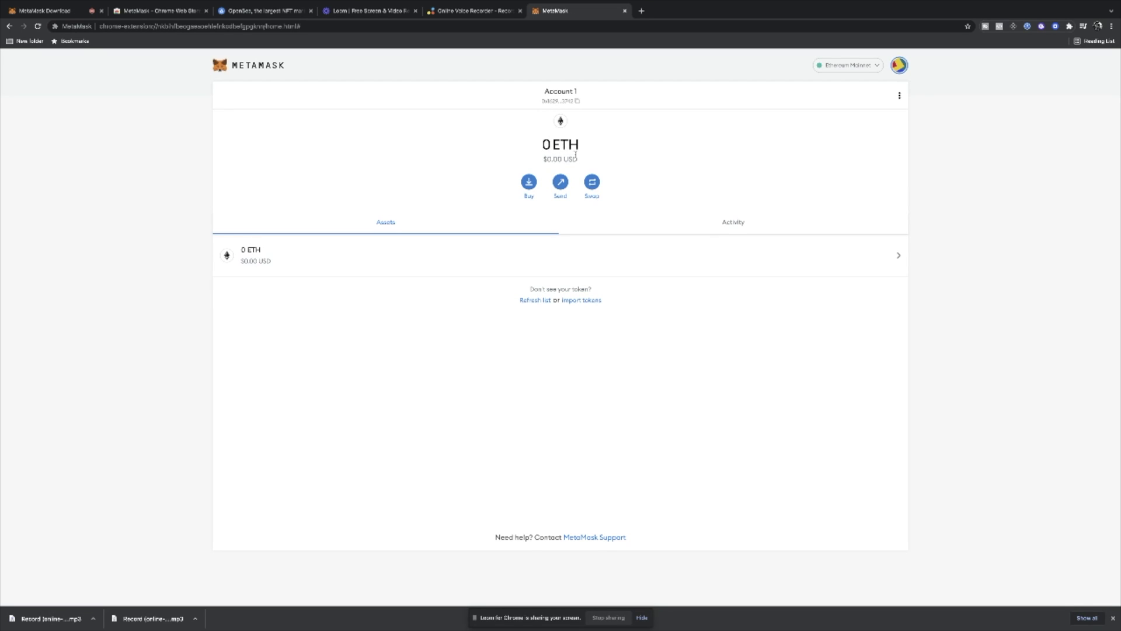
- View the Deposit Ether options, then paste the copied wallet address into the address bar and clear it
{"action": "left_click", "coordinate": [529, 183]}
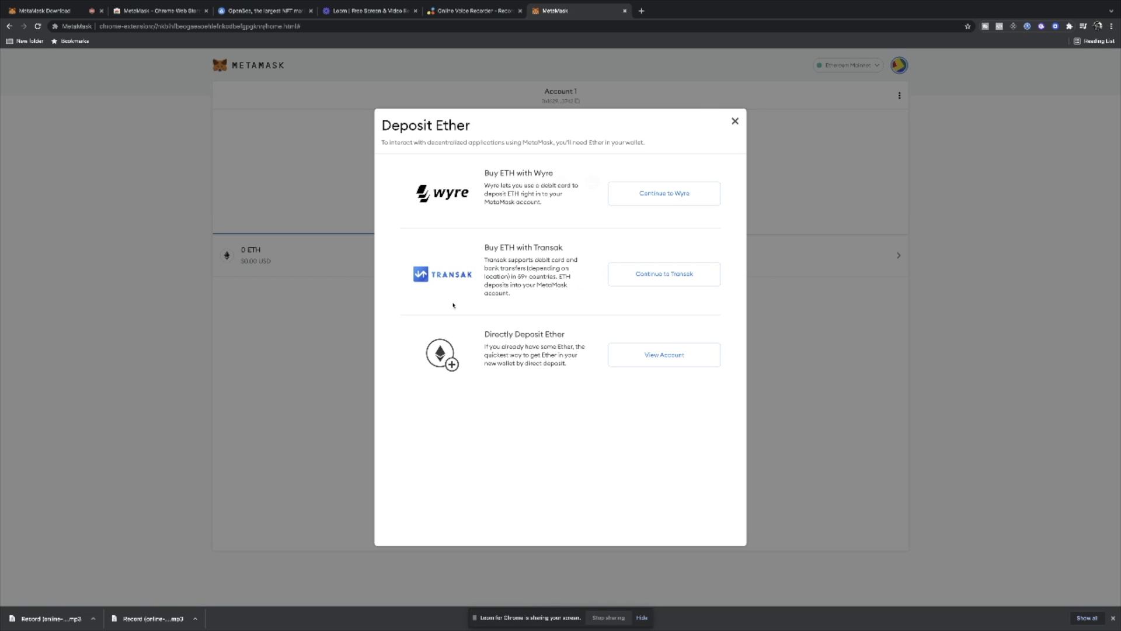
{"action": "left_click", "coordinate": [735, 121]}
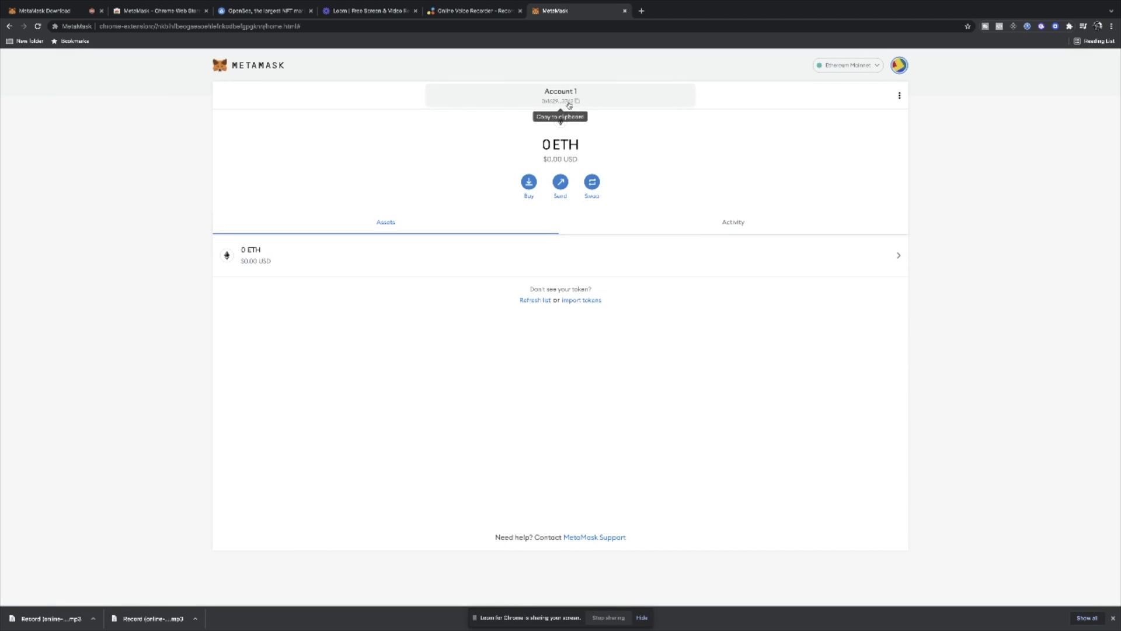
{"action": "left_click", "coordinate": [448, 28]}
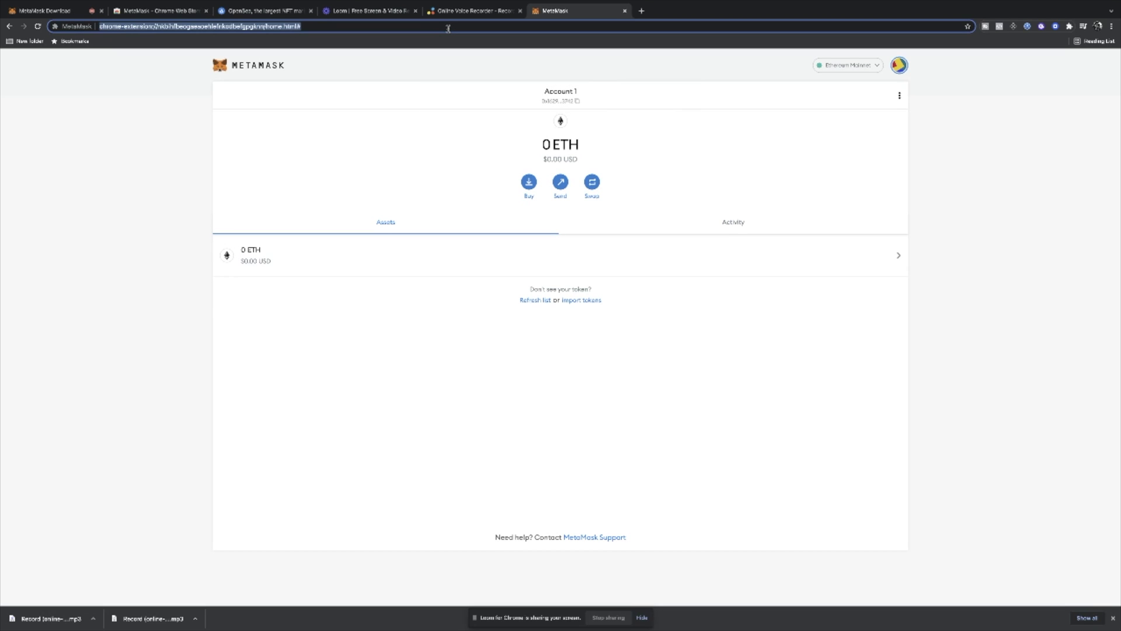
{"action": "type", "text": "0x1629863df33E5BcC63086120cD08e924D5E13742"}
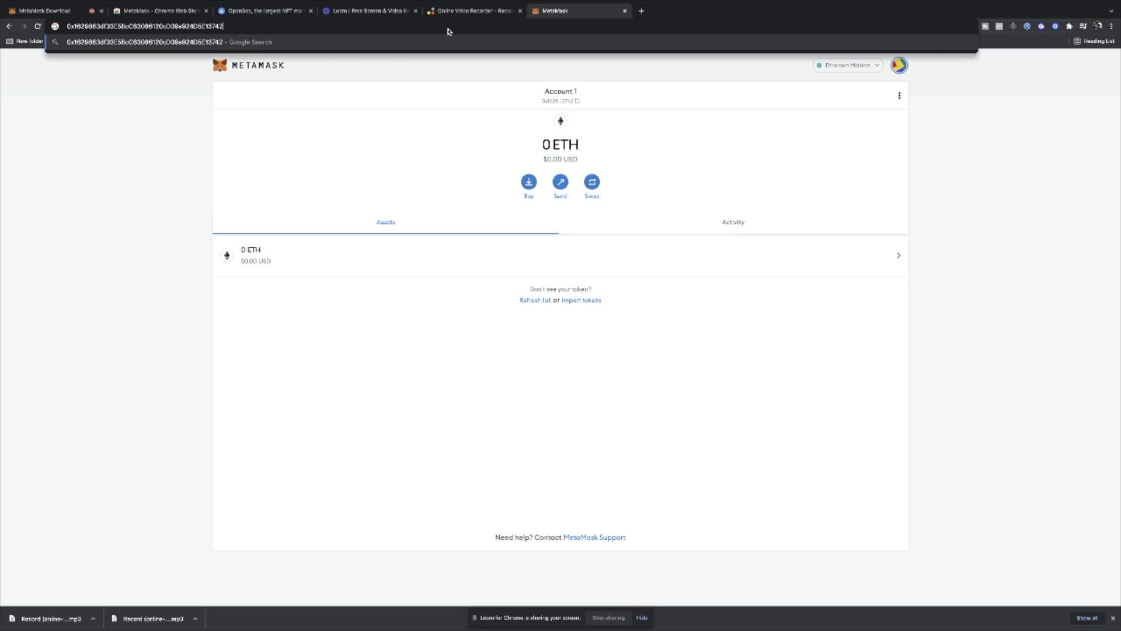
{"action": "key", "text": "ctrl+a"}
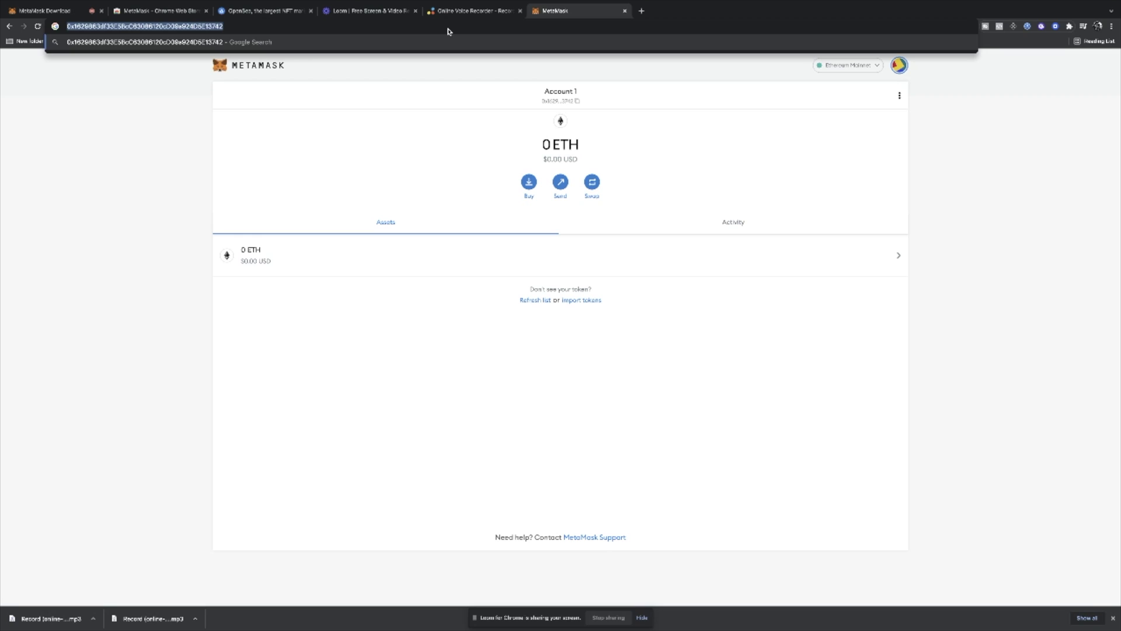
{"action": "key", "text": "ctrl+x"}
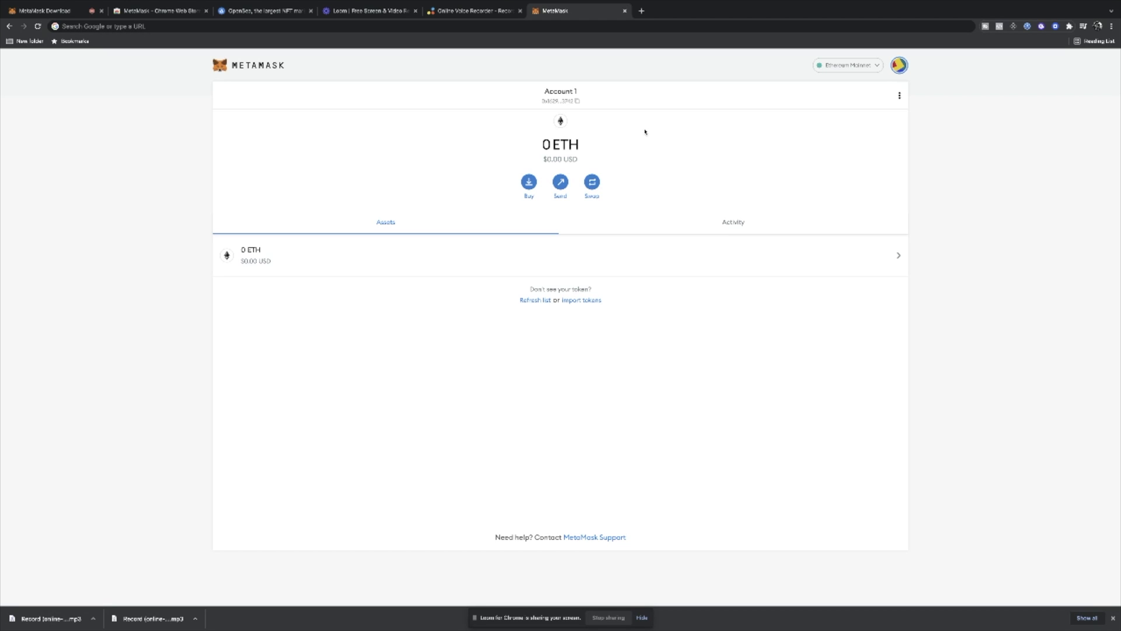
- Connect the MetaMask account to OpenSea and open its Unnamed profile page
{"action": "left_click", "coordinate": [248, 12]}
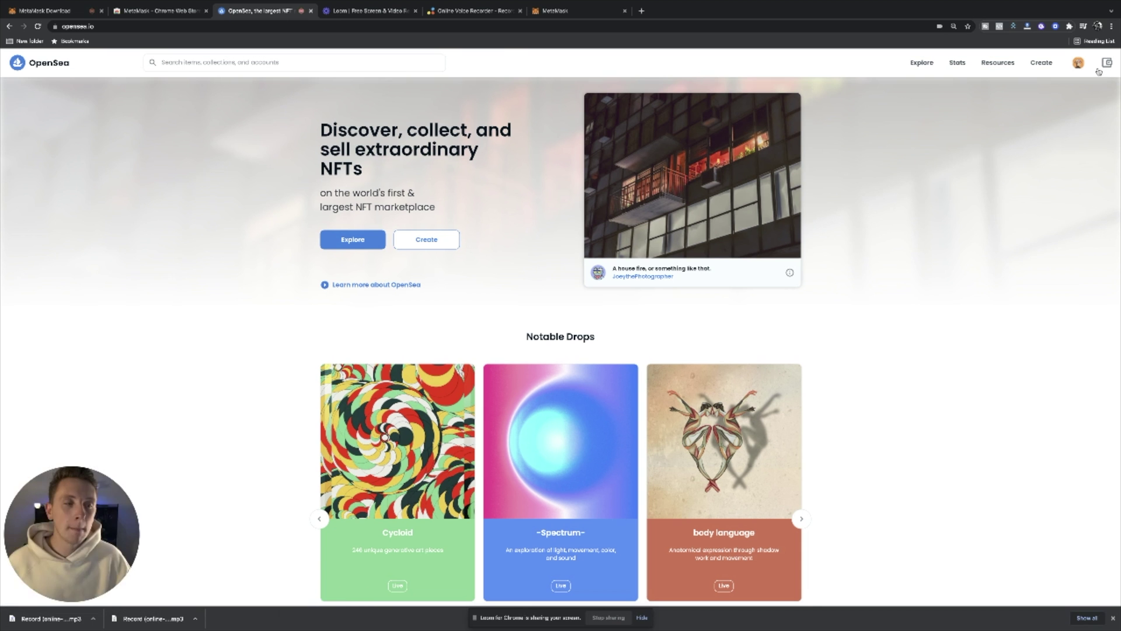
{"action": "mouse_move", "coordinate": [1078, 63]}
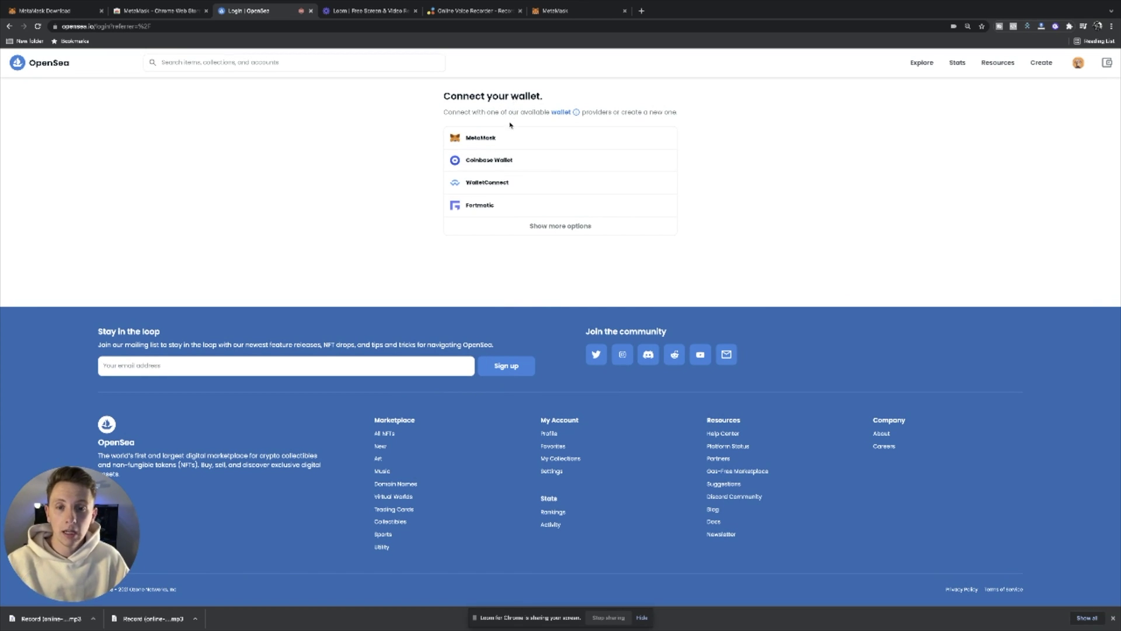
{"action": "left_click", "coordinate": [503, 141]}
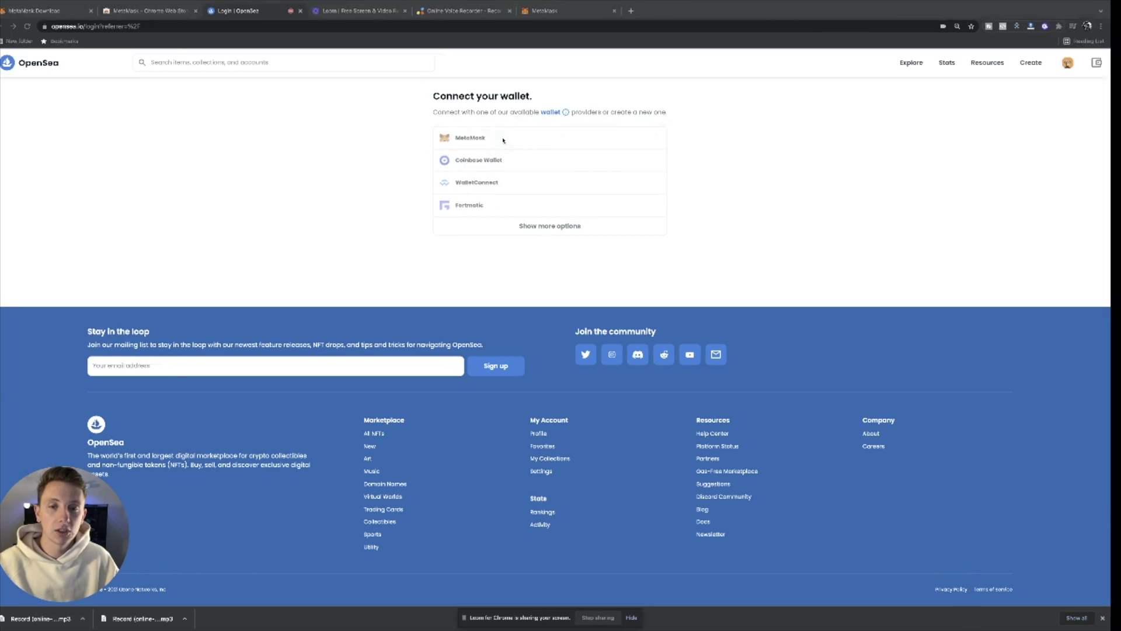
{"action": "left_click", "coordinate": [639, 472]}
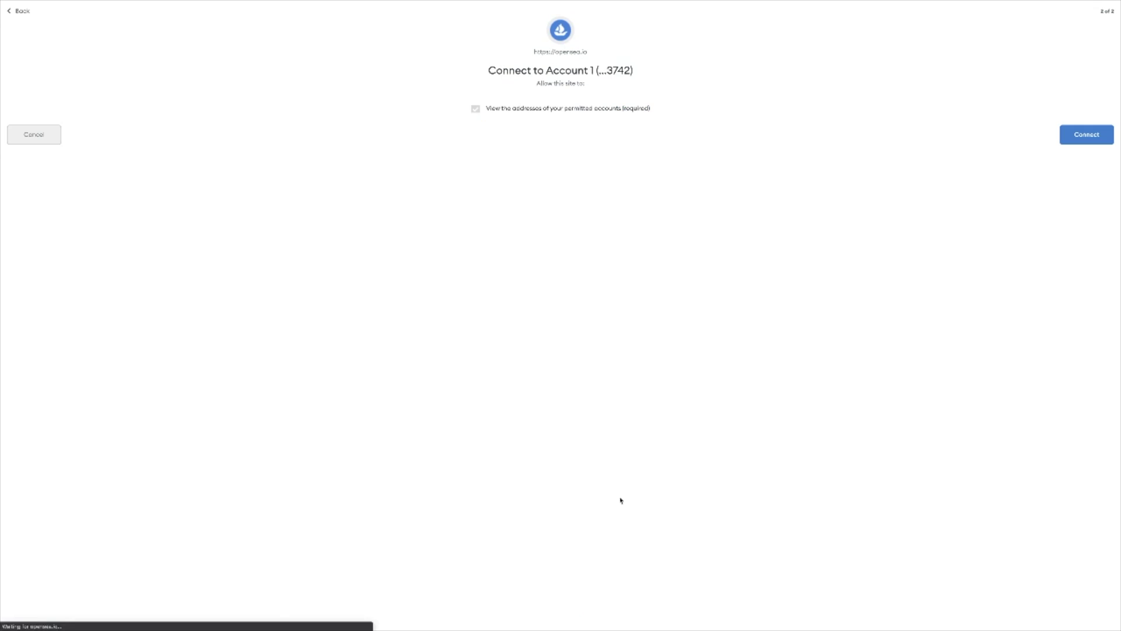
{"action": "left_click", "coordinate": [1103, 142]}
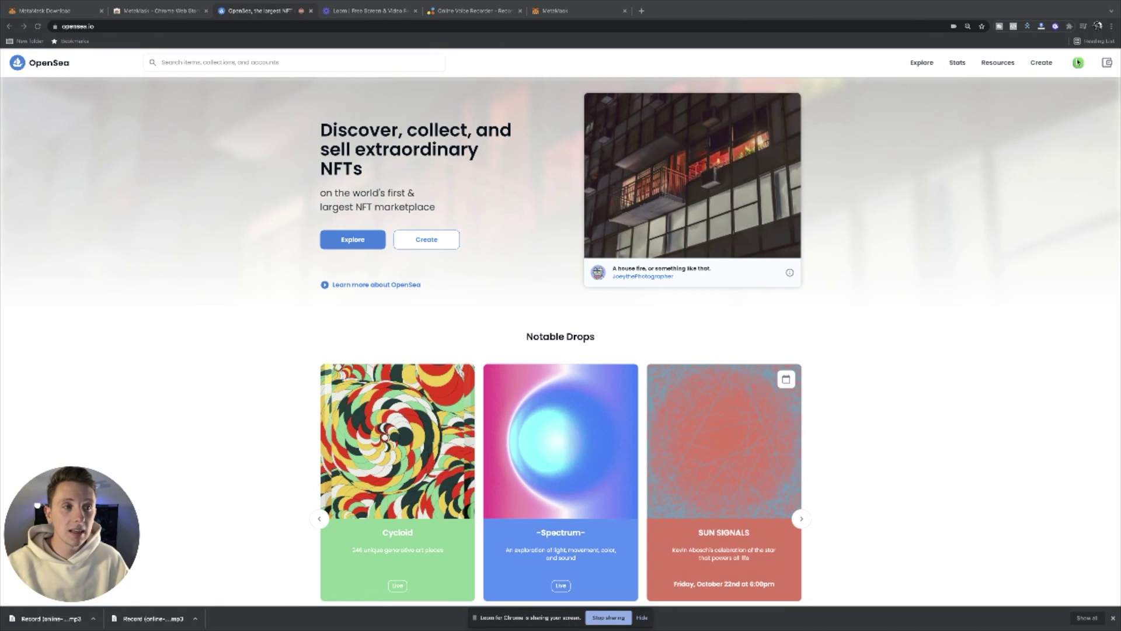
{"action": "left_click", "coordinate": [1079, 63]}
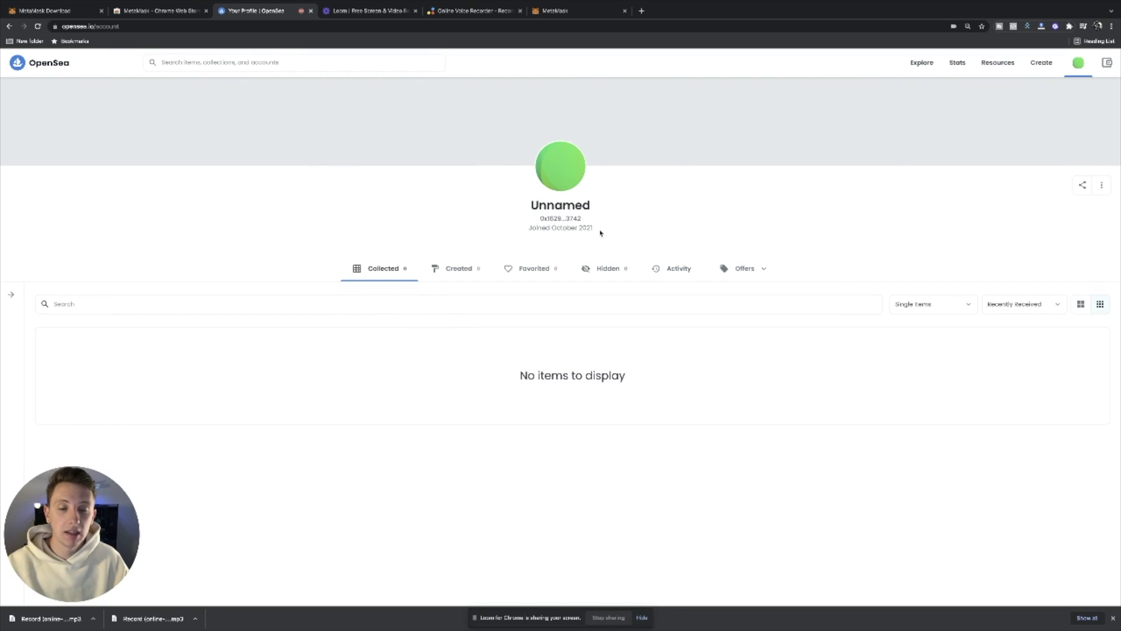
- Search OpenSea for 'wicked ape' and open the Wicked Ape #8645 listing
{"action": "left_click", "coordinate": [236, 59]}
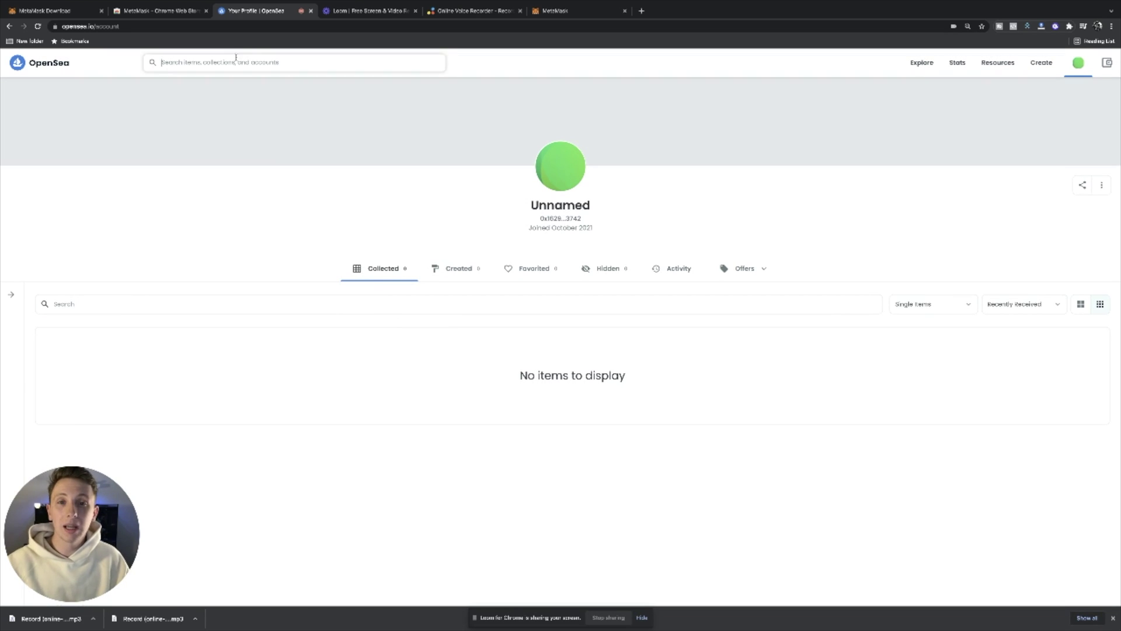
{"action": "type", "text": "w"}
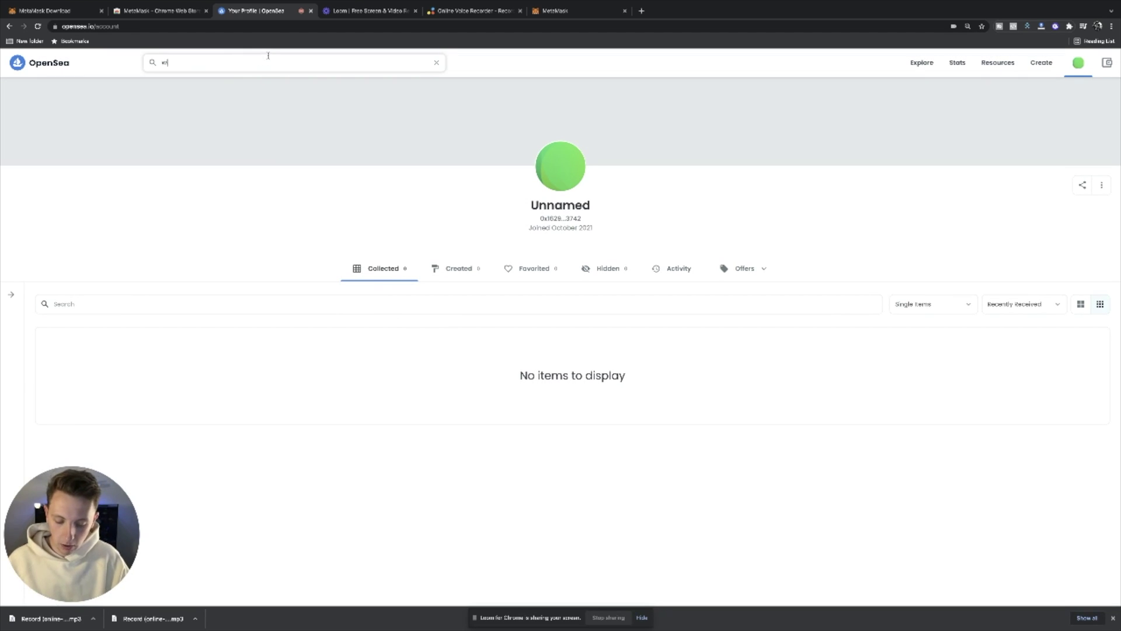
{"action": "type", "text": "icked ape"}
{"action": "key", "text": "Return"}
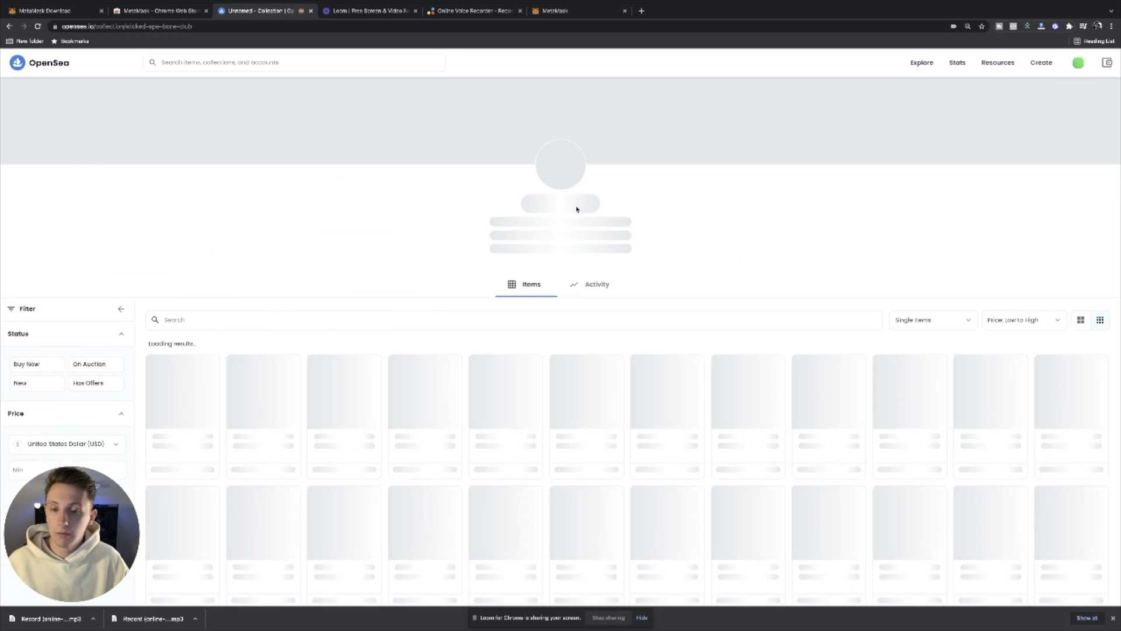
{"action": "scroll", "coordinate": [478, 279], "scroll_direction": "down", "scroll_amount": 3}
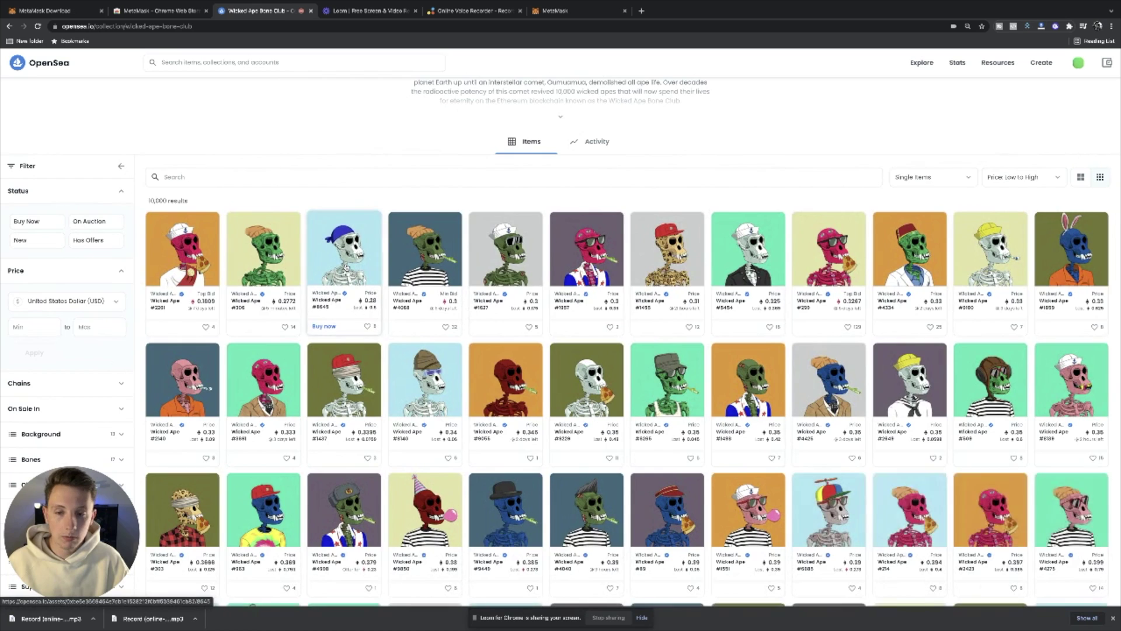
{"action": "left_click", "coordinate": [346, 266]}
- Start checkout for Wicked Ape #8645, accept the Terms of Service, and dismiss checkout
{"action": "left_click", "coordinate": [570, 227]}
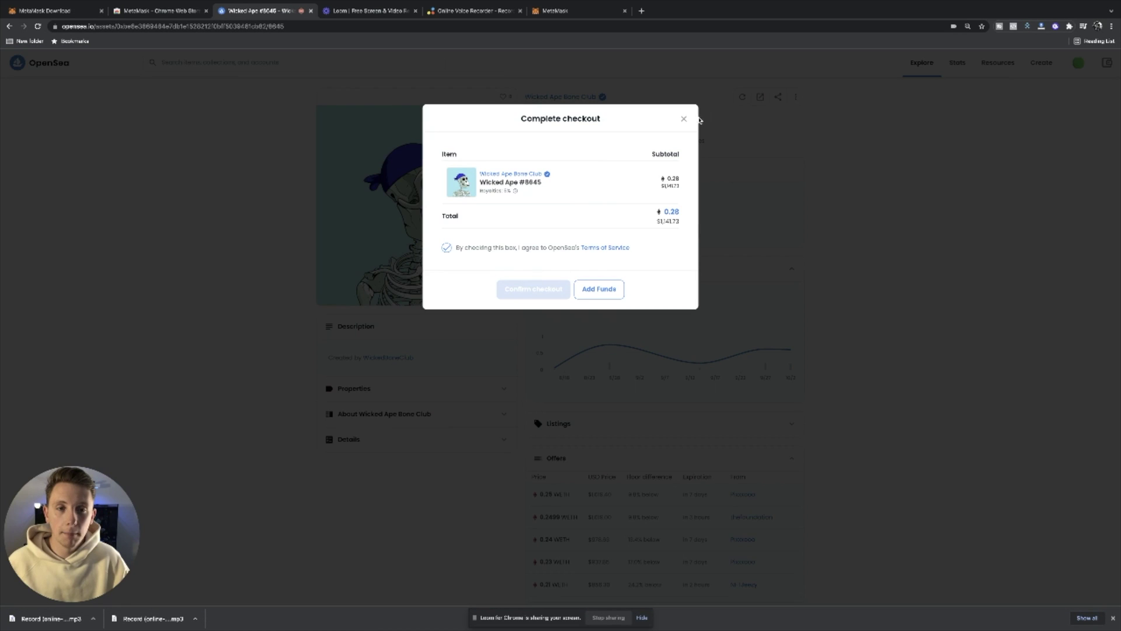
{"action": "left_click", "coordinate": [684, 119]}
{"action": "left_click", "coordinate": [578, 230]}
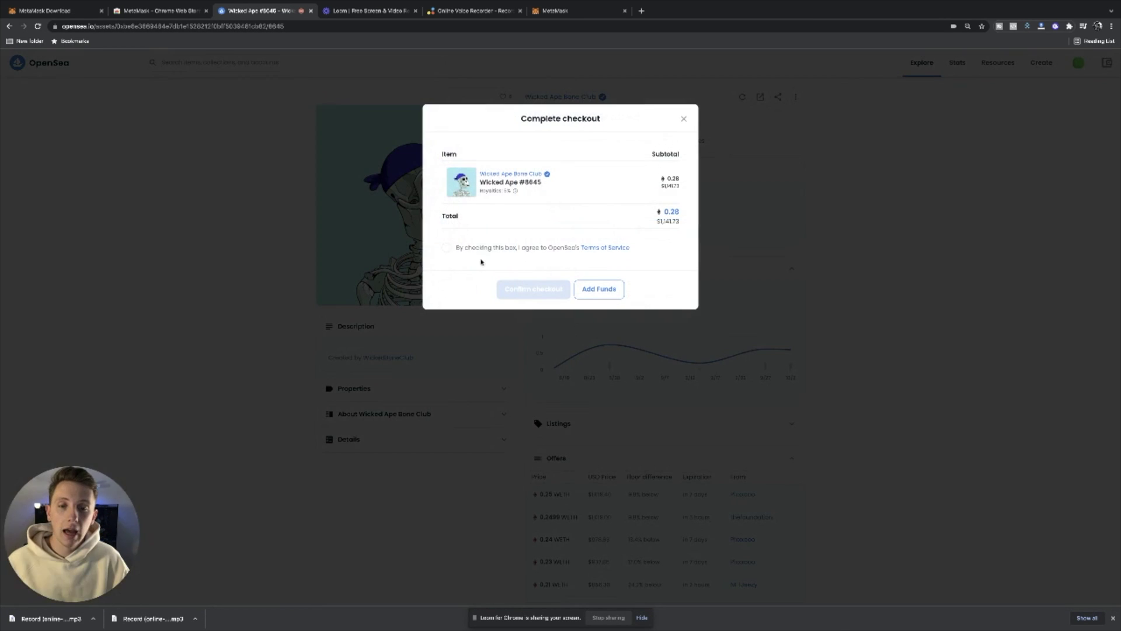
{"action": "left_click", "coordinate": [446, 247]}
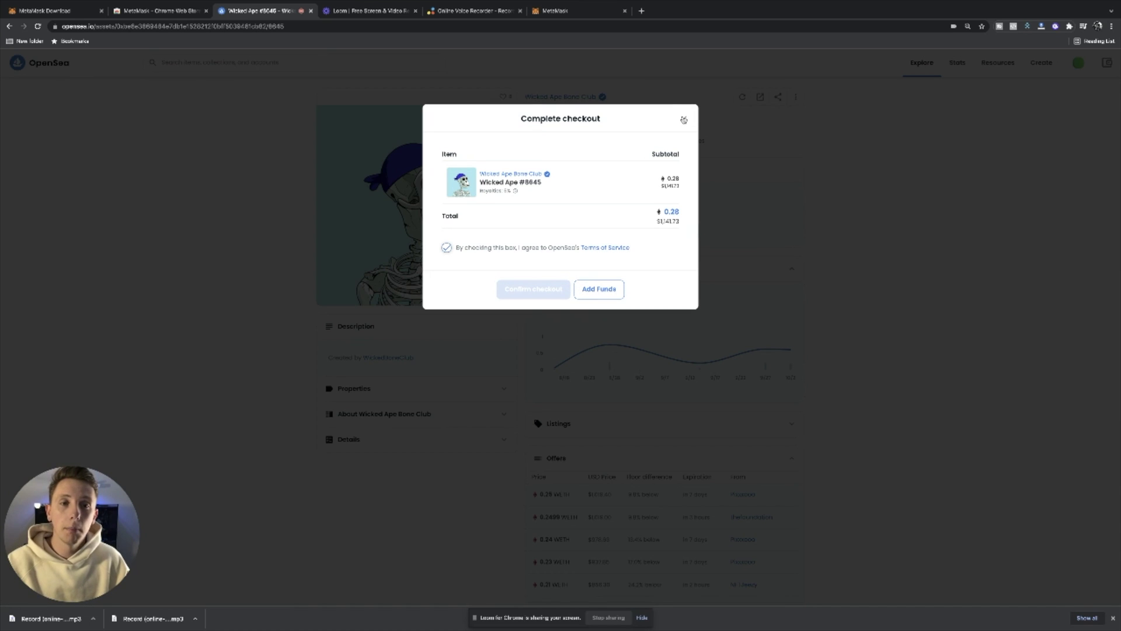
{"action": "left_click", "coordinate": [684, 120]}
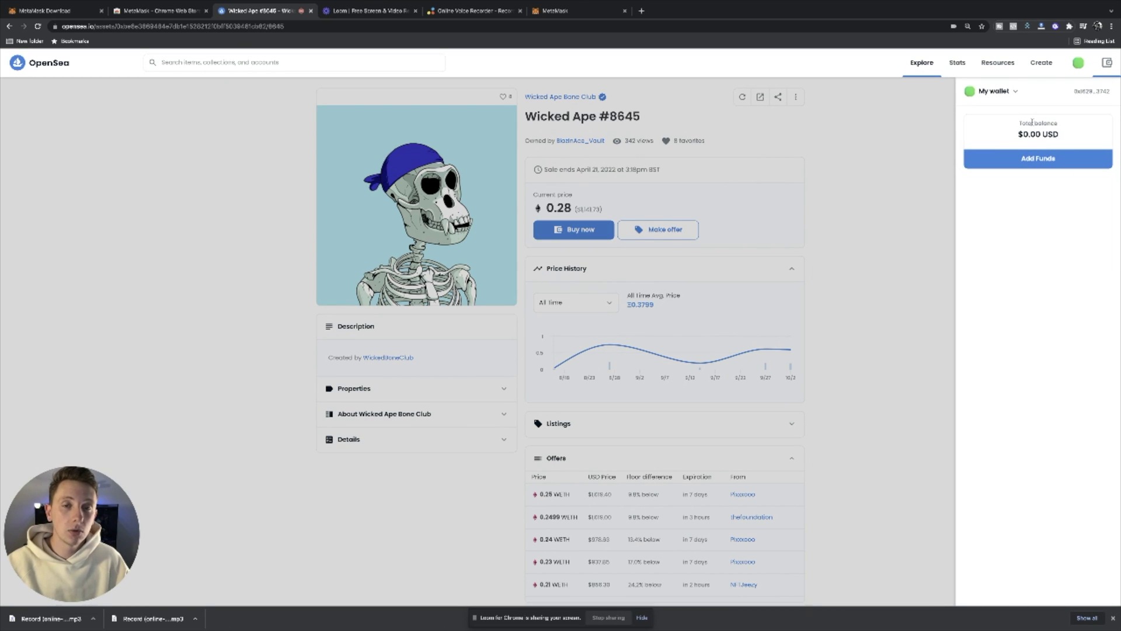
- Highlight the $0.00 wallet balance and close the wallet balance panel
{"action": "left_click_drag", "start_coordinate": [1047, 125], "coordinate": [996, 121]}
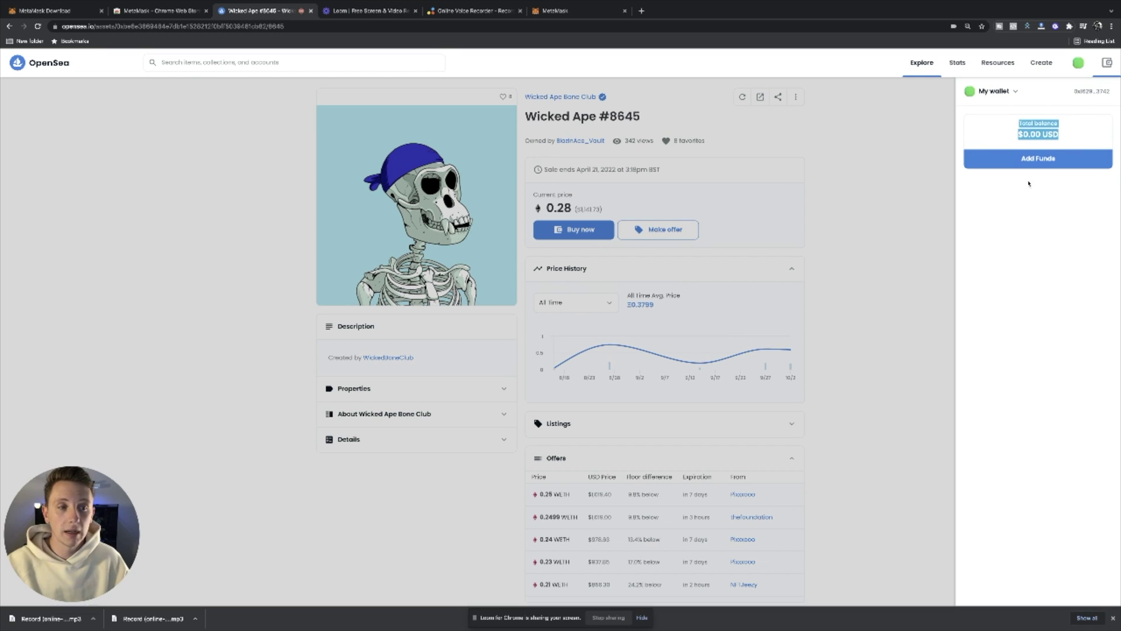
{"action": "left_click", "coordinate": [904, 157]}
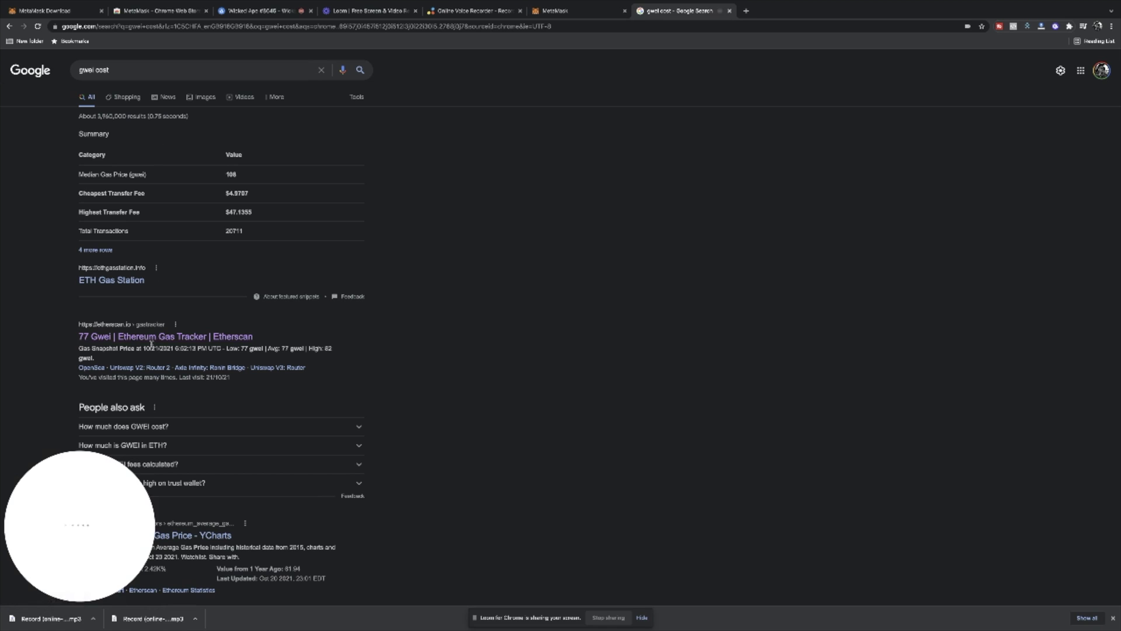
- Open the Etherscan Gas Tracker result and read the high gas price in gwei
{"action": "left_click", "coordinate": [153, 337]}
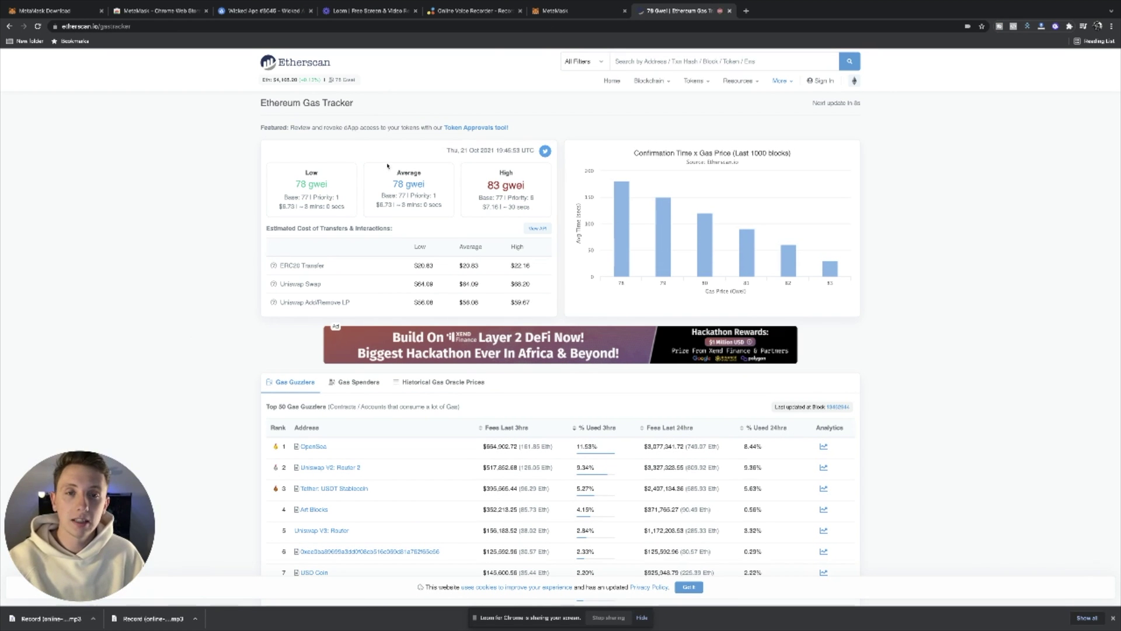
{"action": "left_click_drag", "start_coordinate": [525, 186], "coordinate": [487, 185]}
{"action": "left_click", "coordinate": [526, 190]}
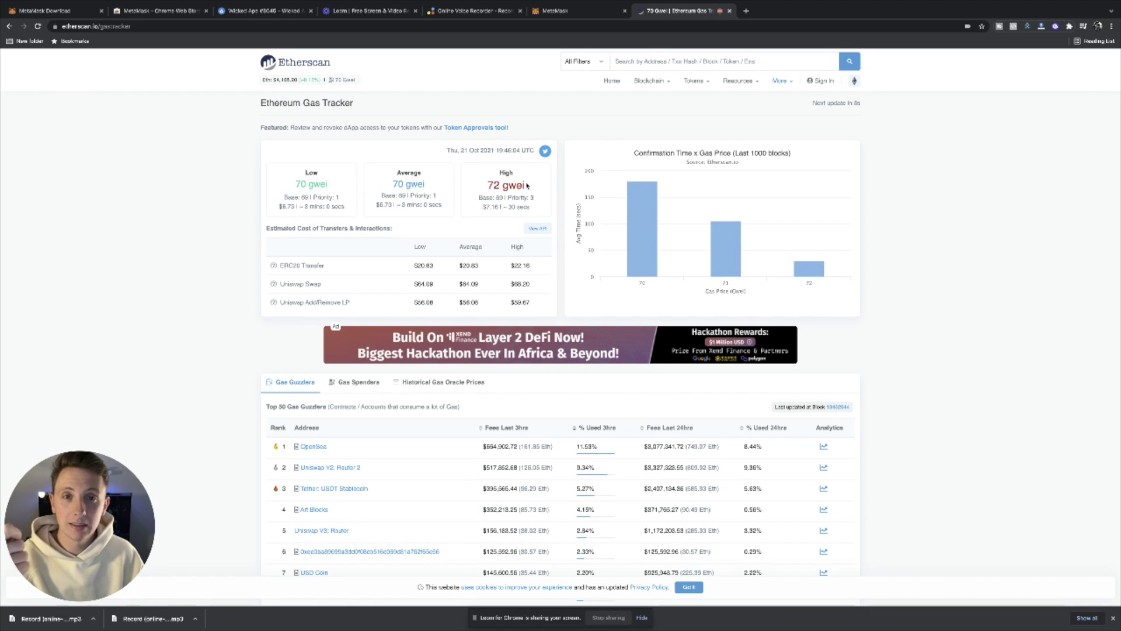
{"action": "triple_click", "coordinate": [519, 185]}
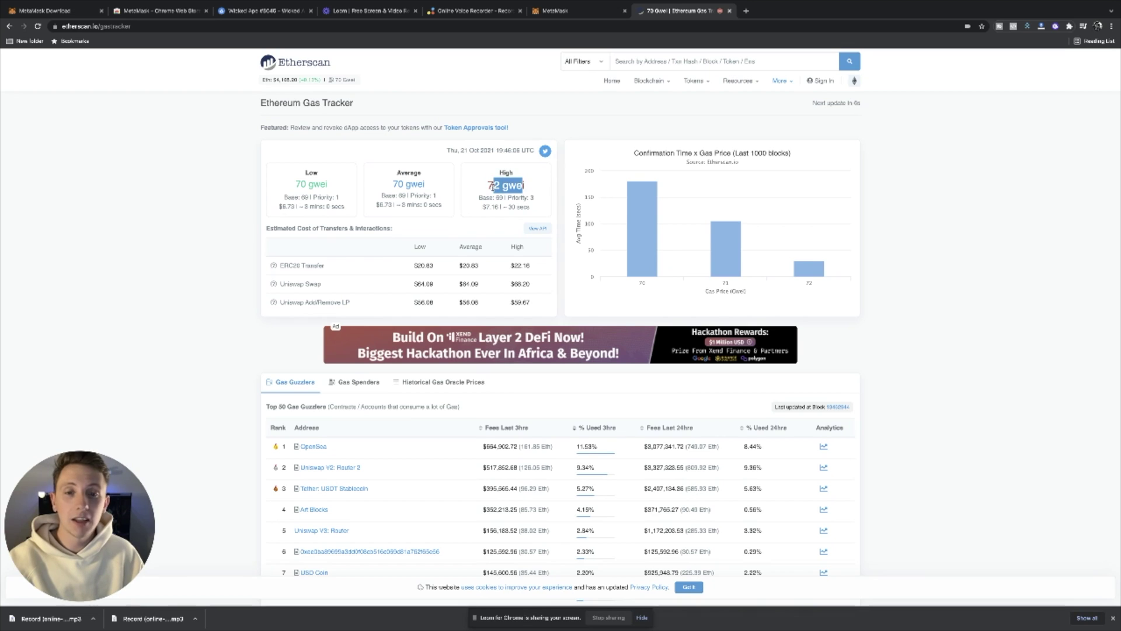
{"action": "scroll", "coordinate": [517, 186], "scroll_direction": "down", "scroll_amount": 1}
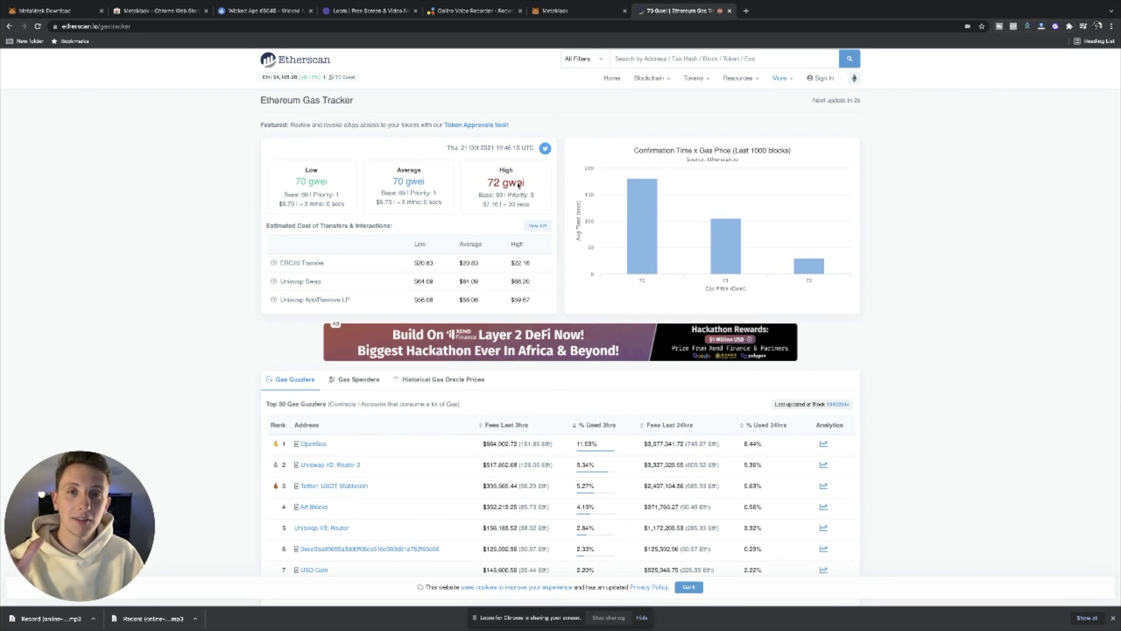
{"action": "scroll", "coordinate": [537, 183], "scroll_direction": "down", "scroll_amount": 1}
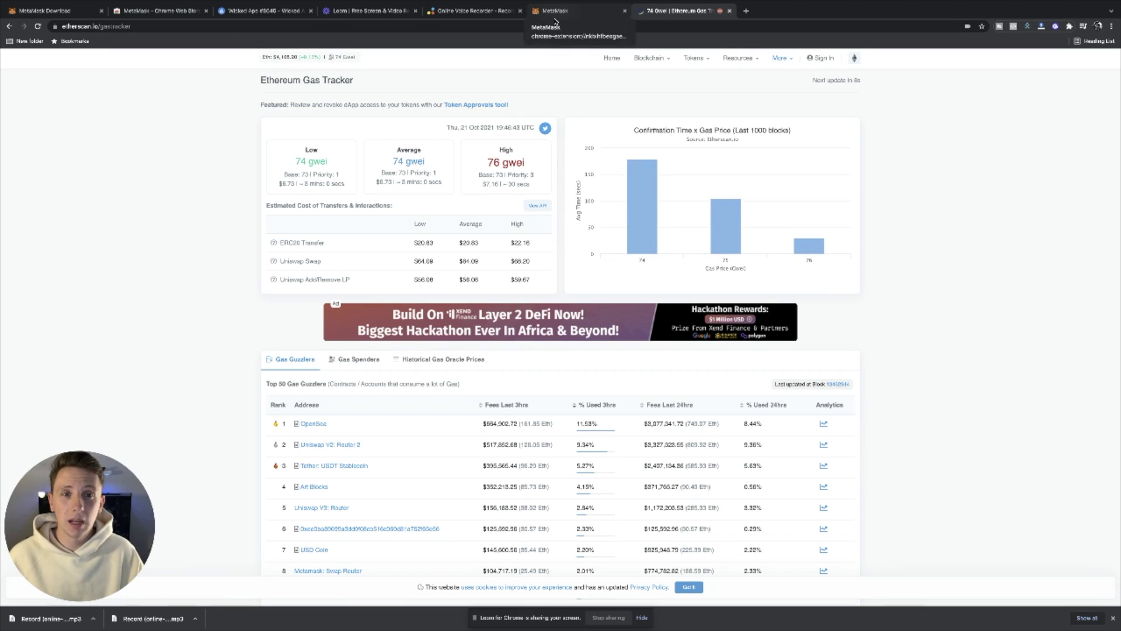
- Switch back to the Wicked Ape #8645 tab and open the Unnamed account's profile from the avatar menu
{"action": "left_click", "coordinate": [263, 12]}
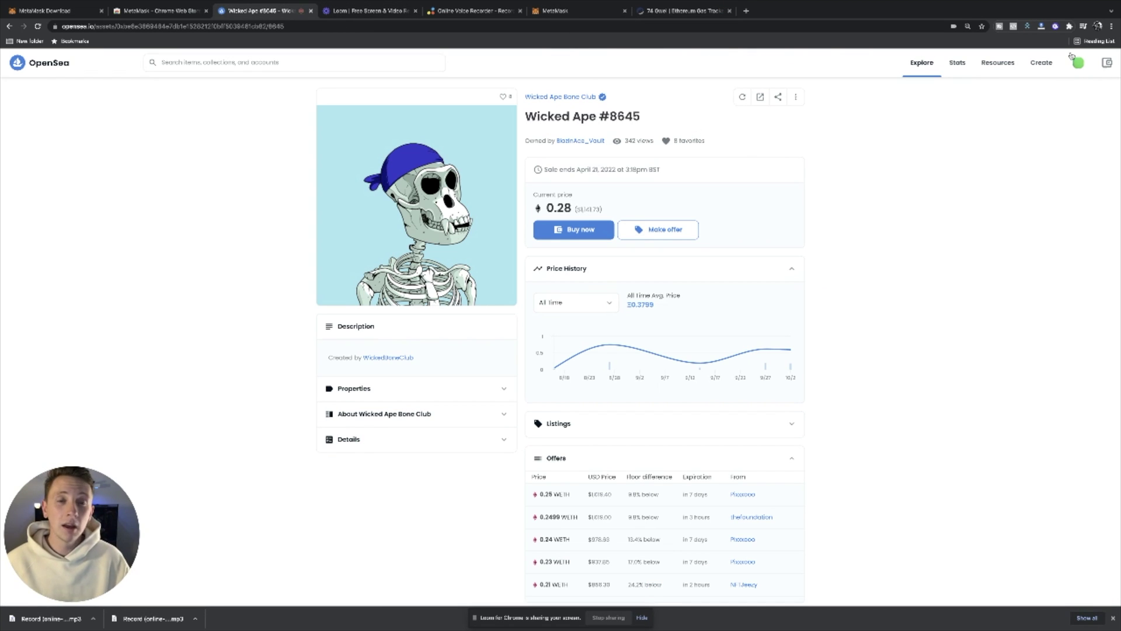
{"action": "mouse_move", "coordinate": [1071, 62]}
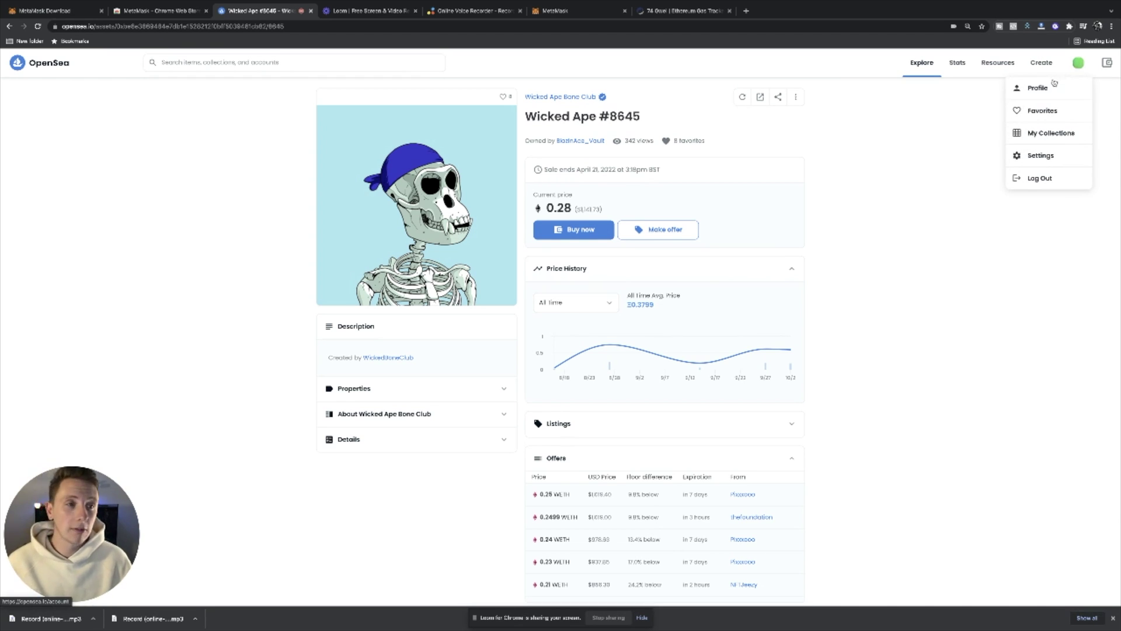
{"action": "left_click", "coordinate": [1044, 88]}
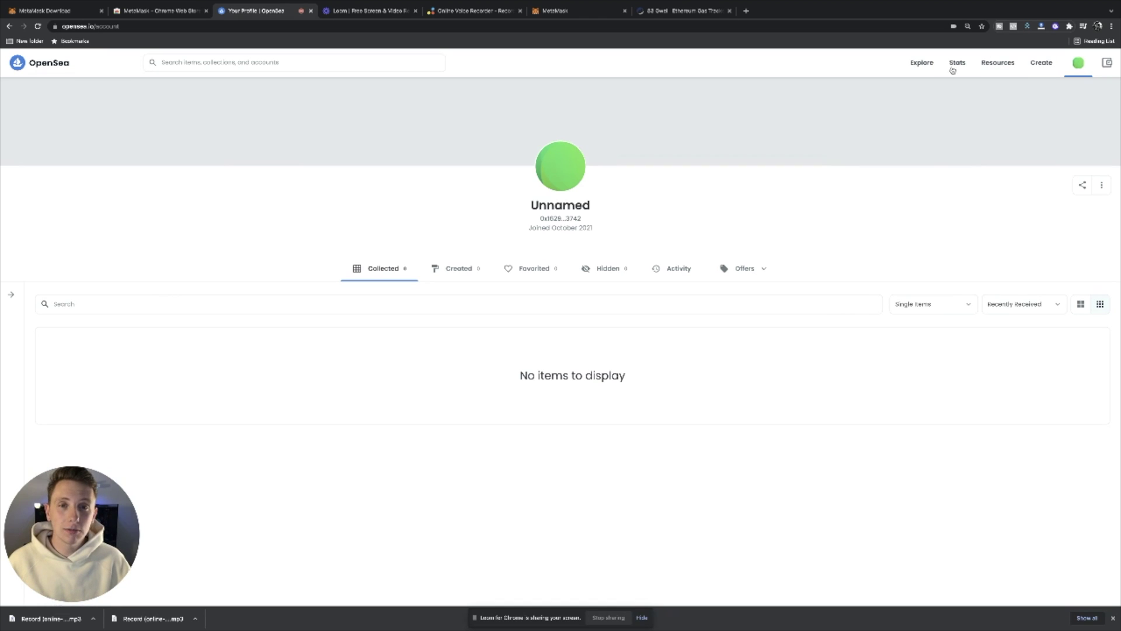
- From the Top NFTs rankings, open JUNGLE FREAKS BY TROSLEY and browse its 10,000 items (1.199 ETH floor)
{"action": "left_click", "coordinate": [963, 86]}
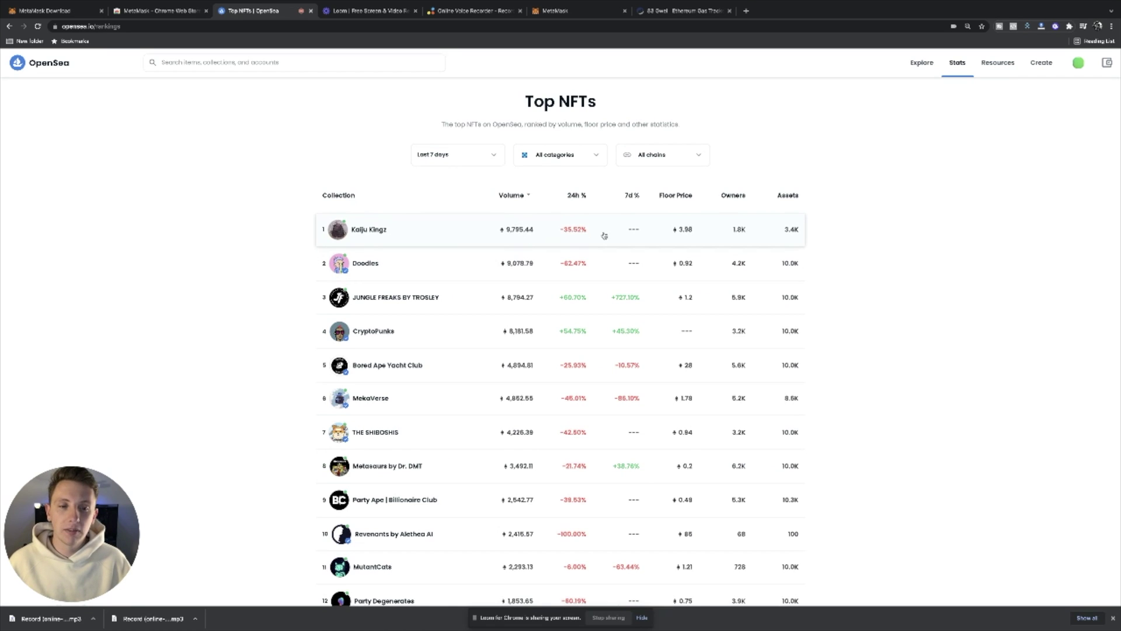
{"action": "scroll", "coordinate": [601, 234], "scroll_direction": "down", "scroll_amount": 2}
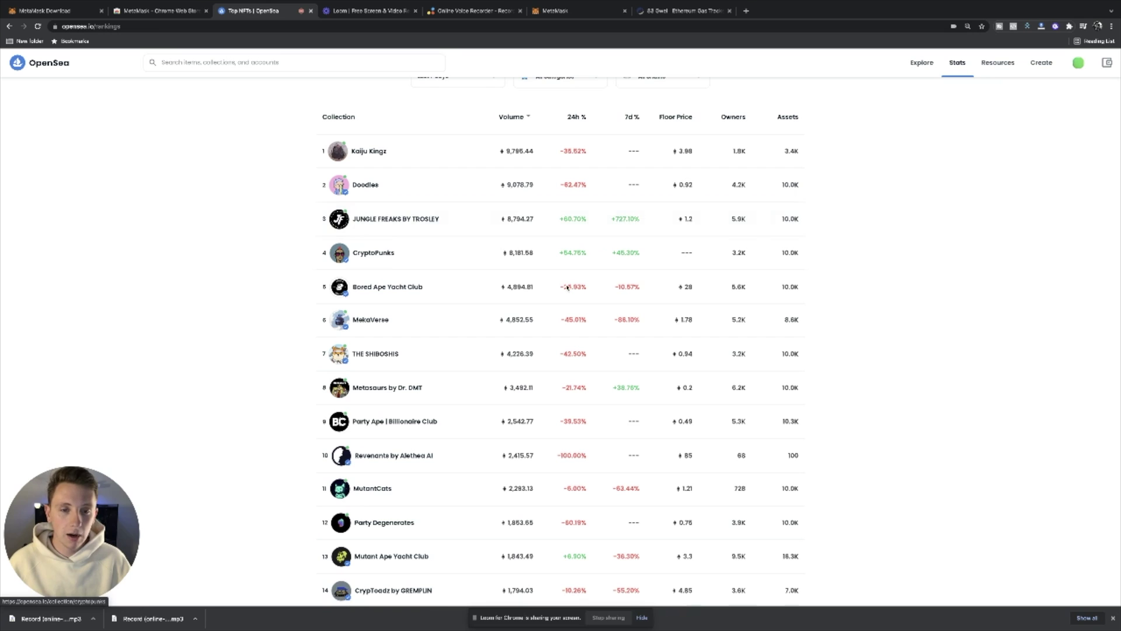
{"action": "left_click", "coordinate": [407, 221]}
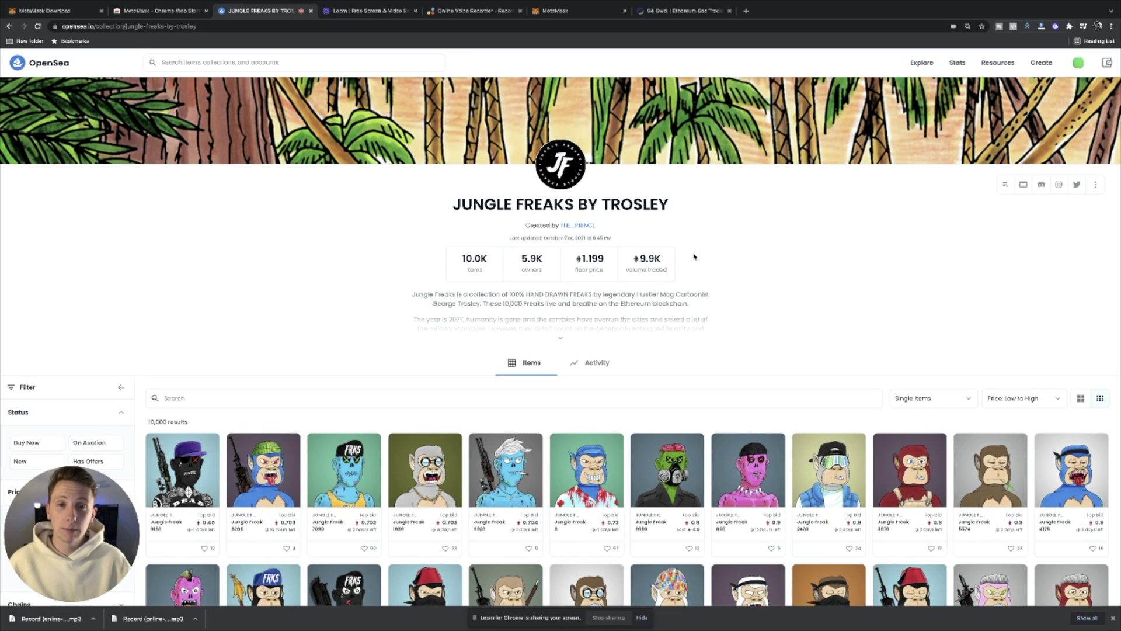
{"action": "scroll", "coordinate": [694, 257], "scroll_direction": "down", "scroll_amount": 4}
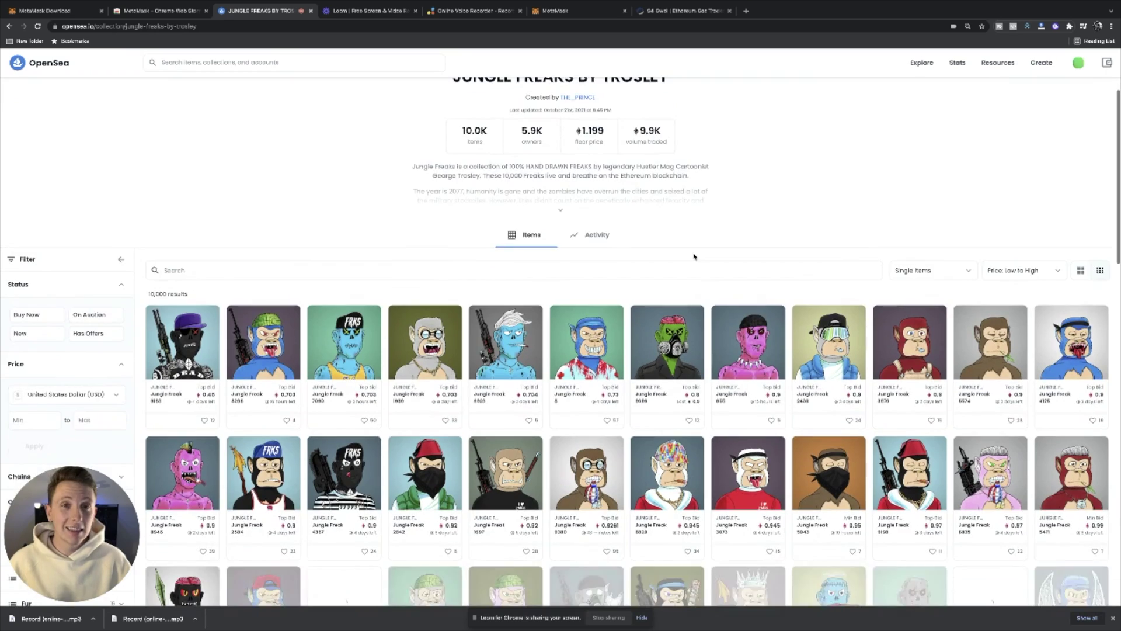
{"action": "scroll", "coordinate": [695, 257], "scroll_direction": "down", "scroll_amount": 1}
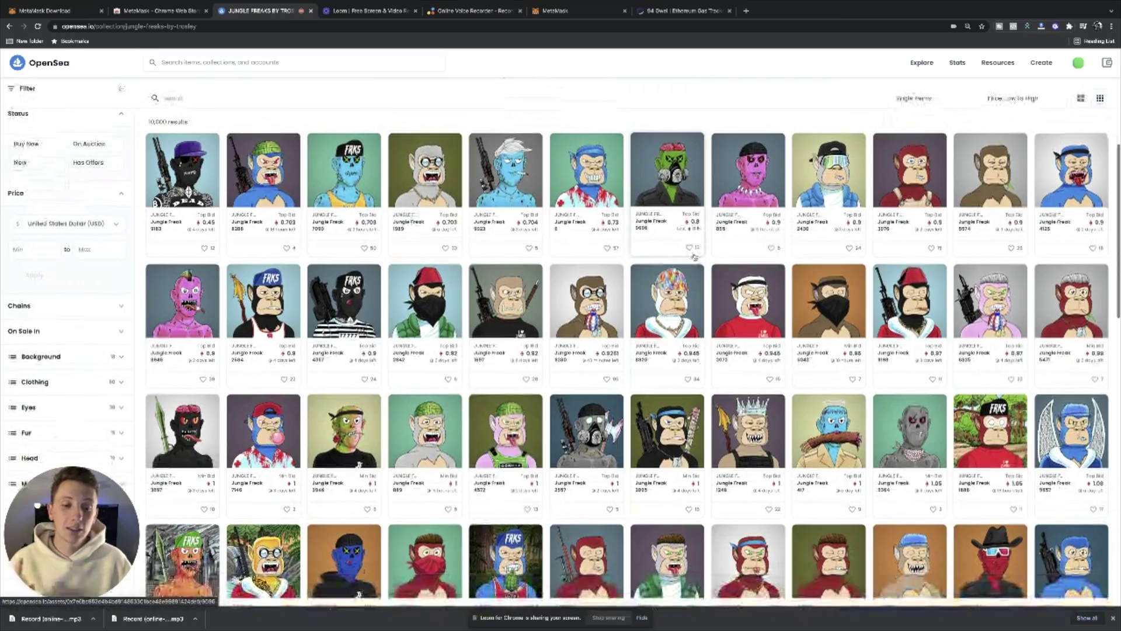
{"action": "scroll", "coordinate": [695, 255], "scroll_direction": "up", "scroll_amount": 2}
{"action": "scroll", "coordinate": [695, 256], "scroll_direction": "up", "scroll_amount": 3}
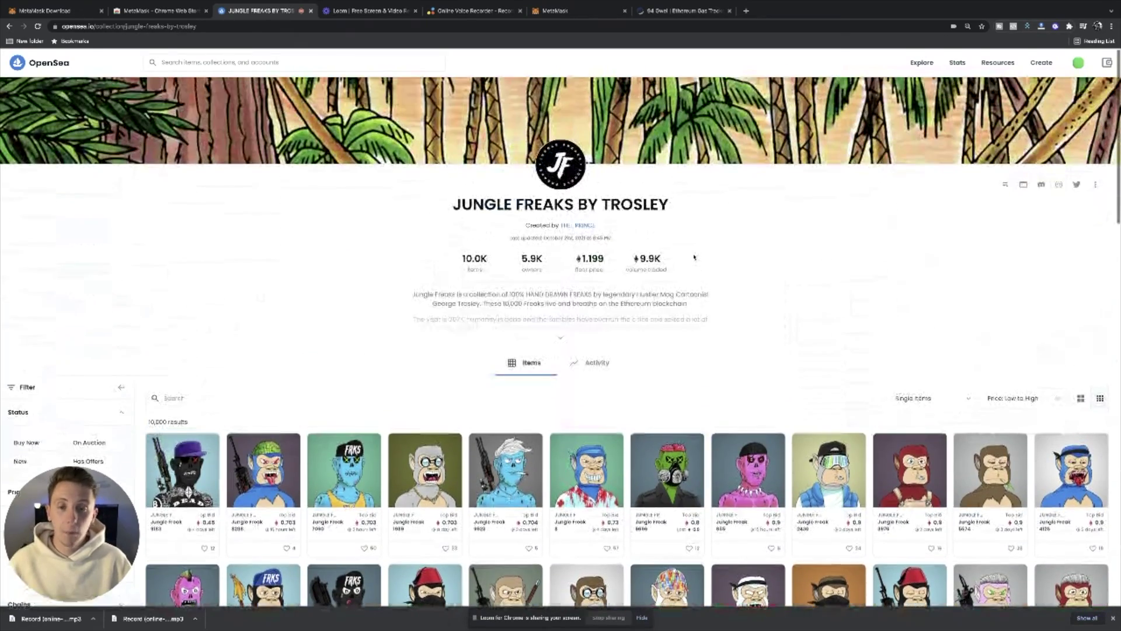
{"action": "scroll", "coordinate": [711, 261], "scroll_direction": "up", "scroll_amount": 1}
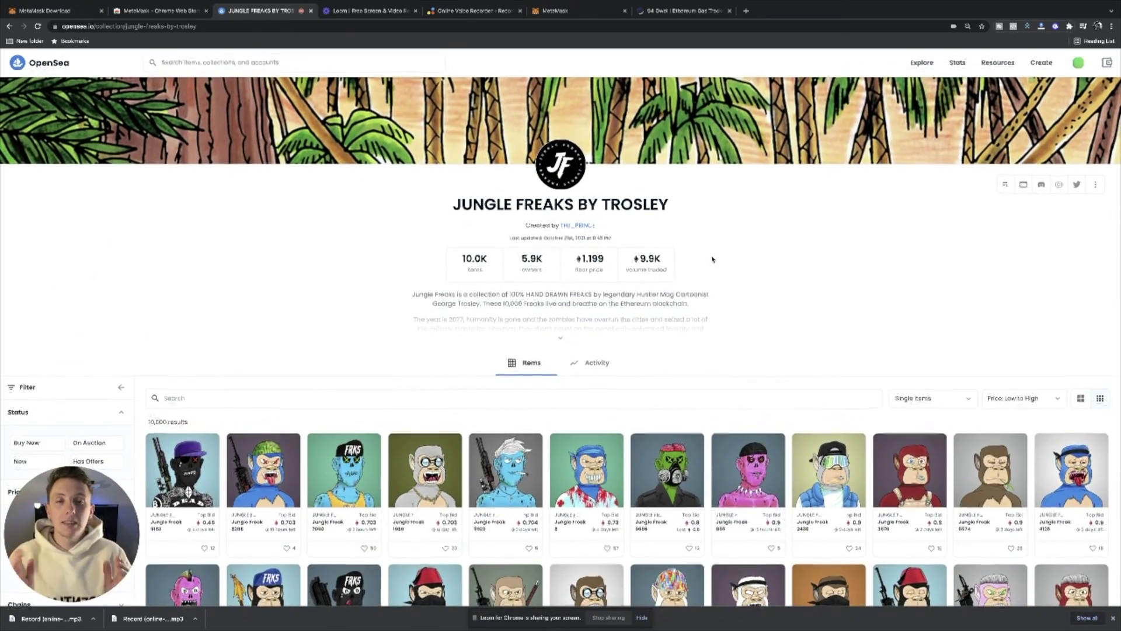